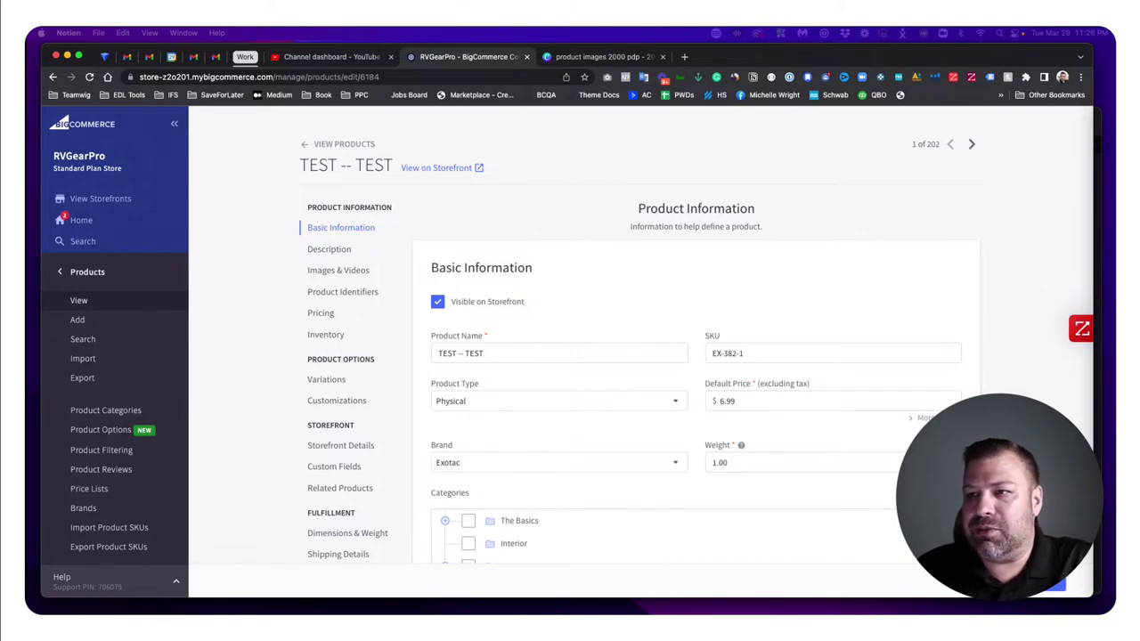
# - Switch to the Canva design "product images 2000 pdp" and review the bottle images on pages 1 and 2
pyautogui.click(595, 58)
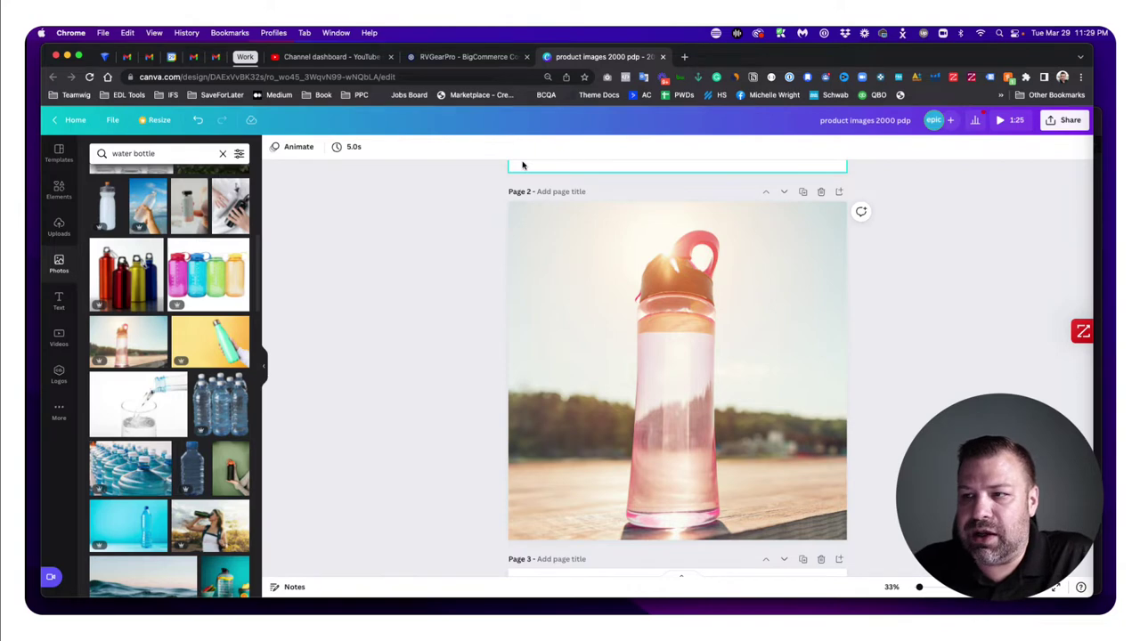
pyautogui.scroll(5, 467, 267)
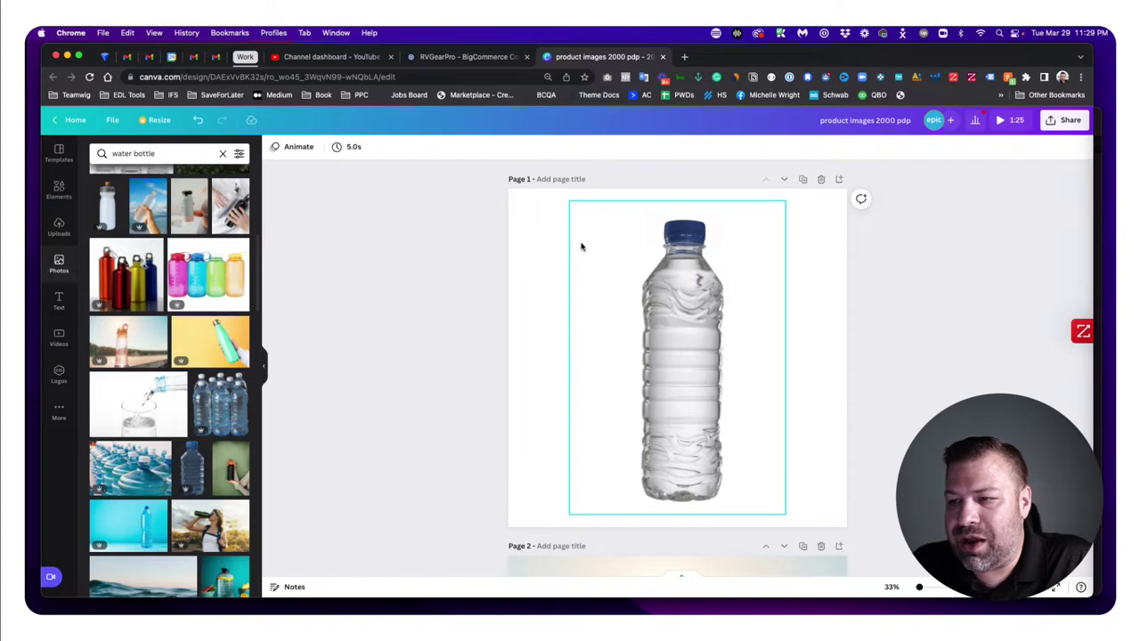
pyautogui.scroll(-1, 731, 332)
pyautogui.scroll(-5, 731, 329)
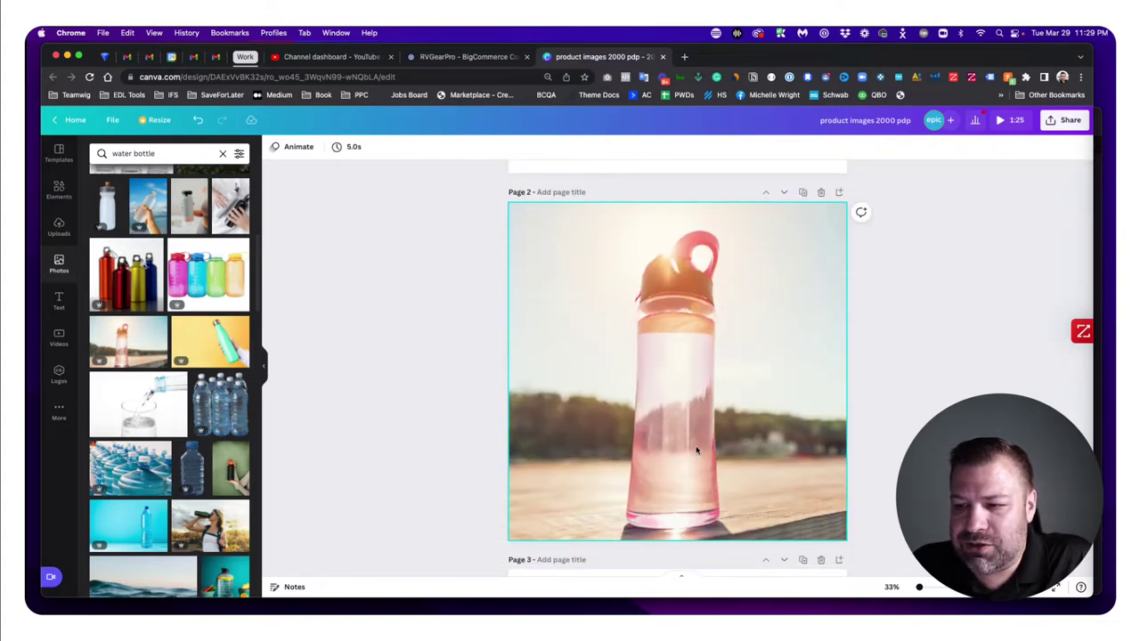
pyautogui.scroll(5, 695, 445)
pyautogui.scroll(-5, 686, 408)
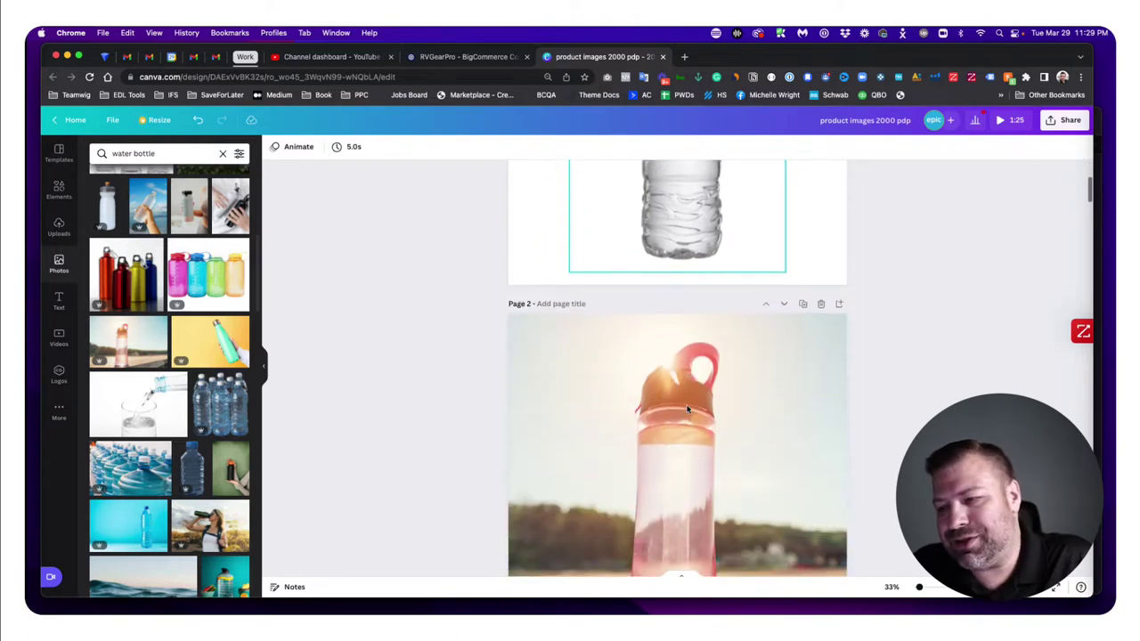
pyautogui.click(686, 409)
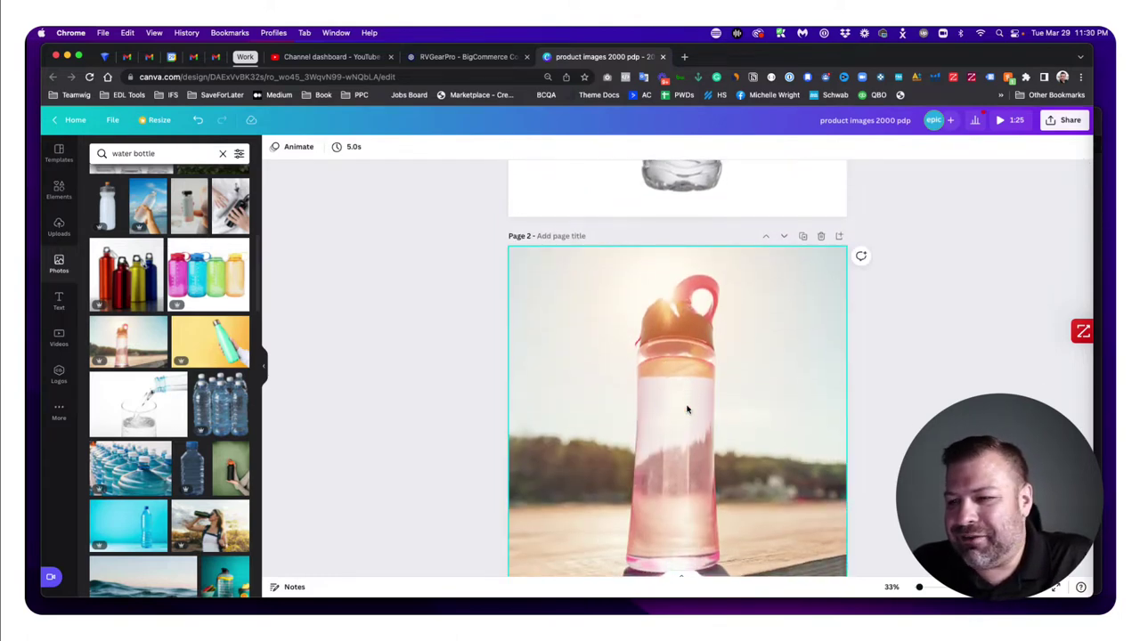
pyautogui.scroll(5, 686, 410)
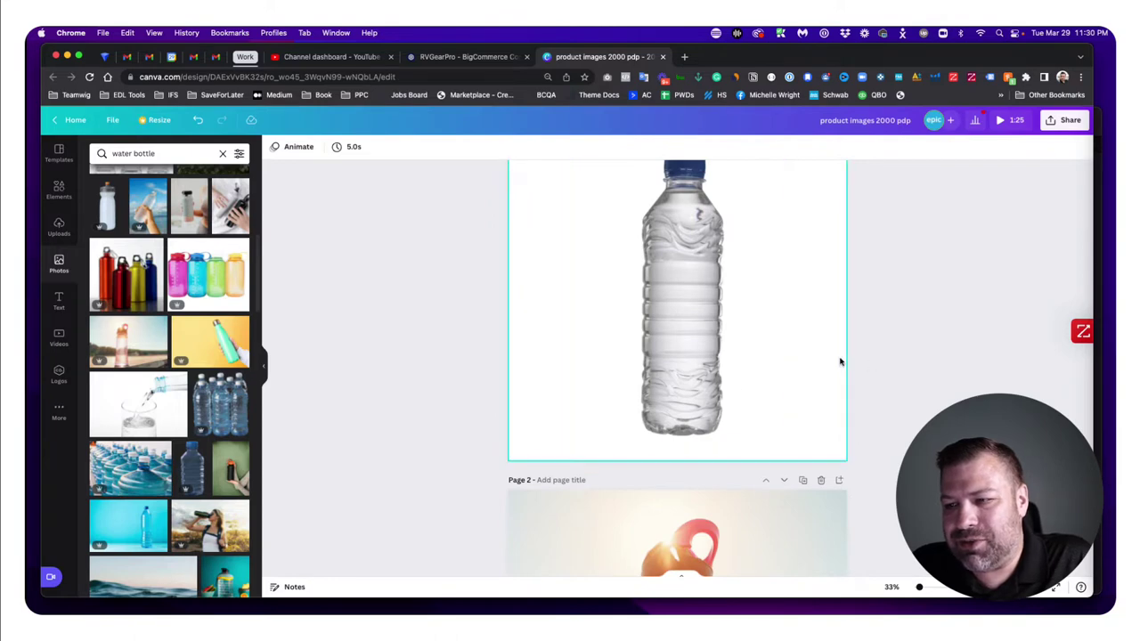
pyautogui.scroll(-5, 824, 347)
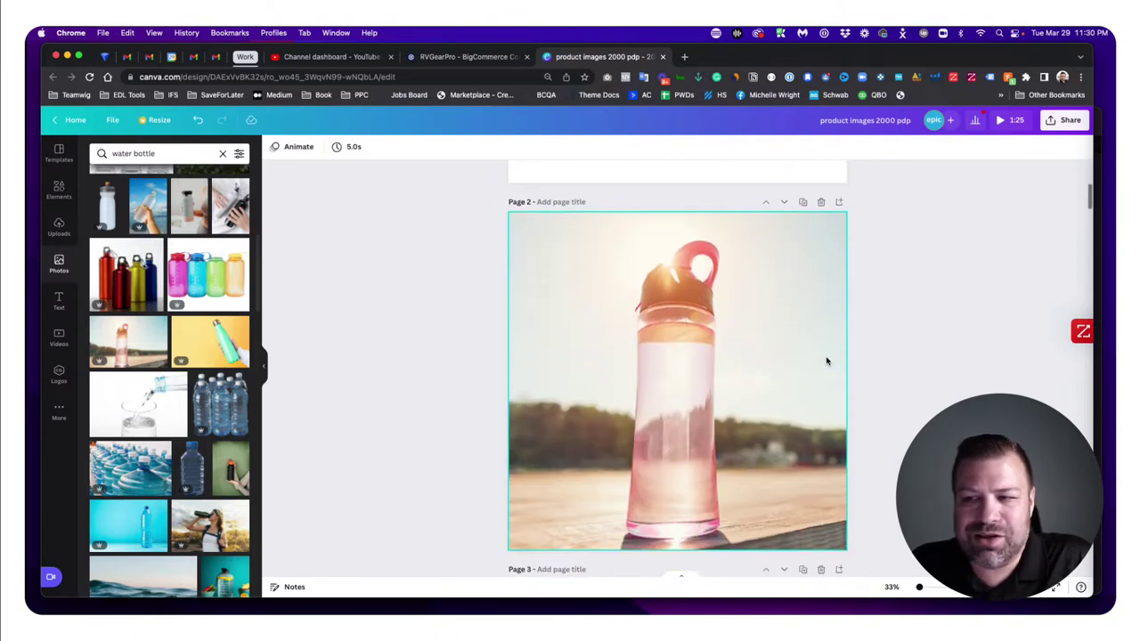
pyautogui.scroll(5, 824, 358)
pyautogui.scroll(1, 823, 361)
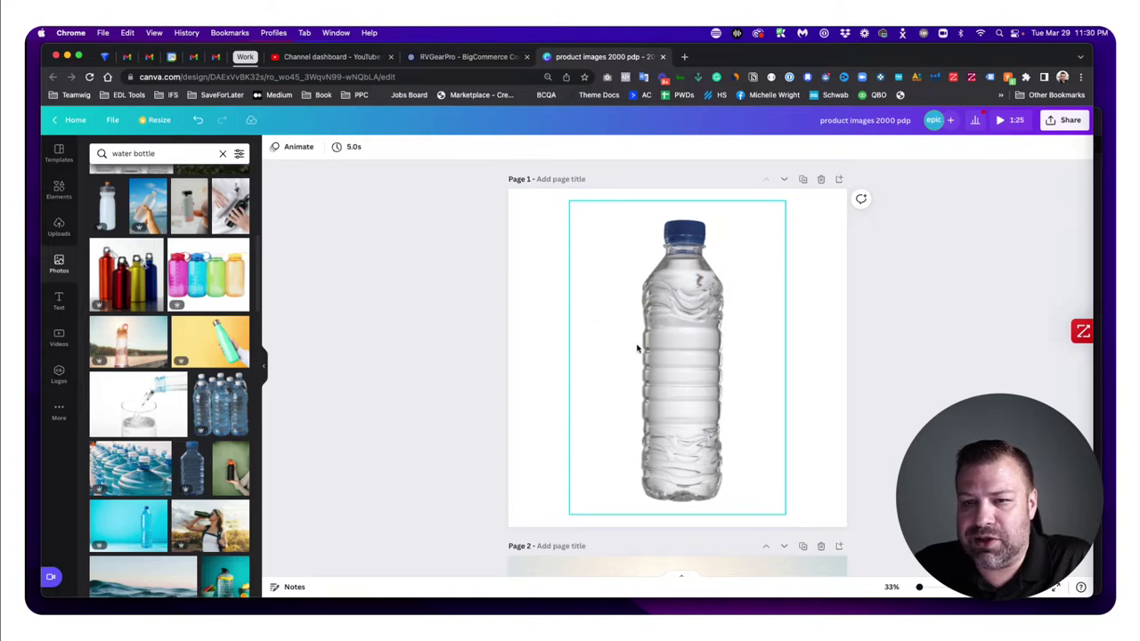
# - Add the green bottle photo on yellow to page 1, enlarge it to cover the page and make it the background
pyautogui.click(214, 342)
pyautogui.moveTo(636, 348); pyautogui.dragTo(534, 264)
pyautogui.moveTo(709, 369); pyautogui.dragTo(952, 530)
pyautogui.moveTo(755, 425); pyautogui.dragTo(671, 433)
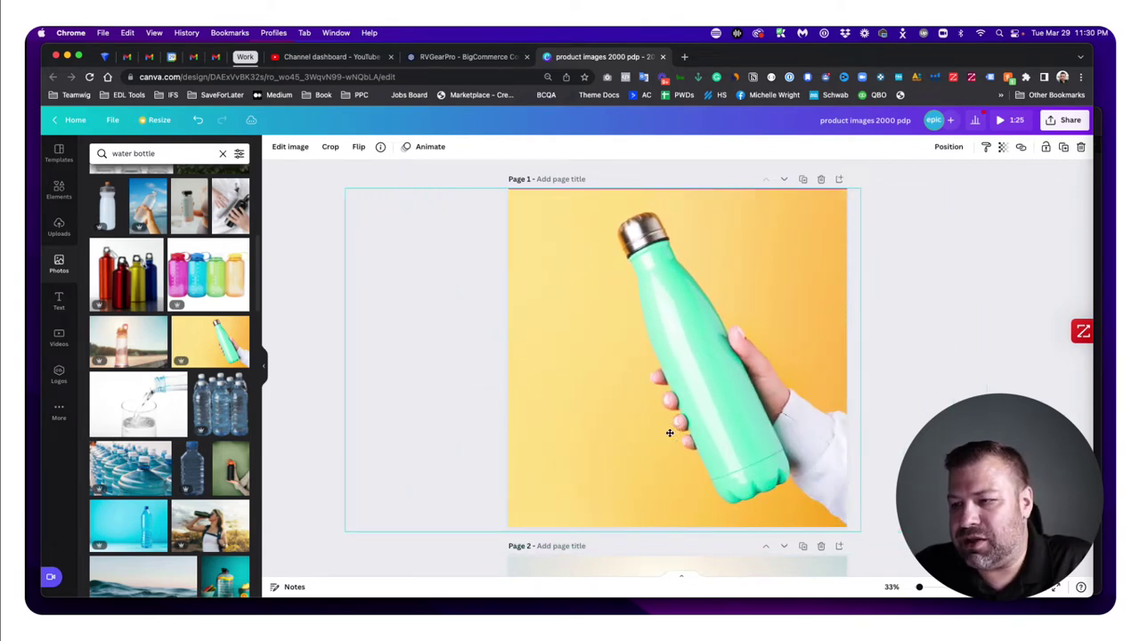
pyautogui.click(946, 320)
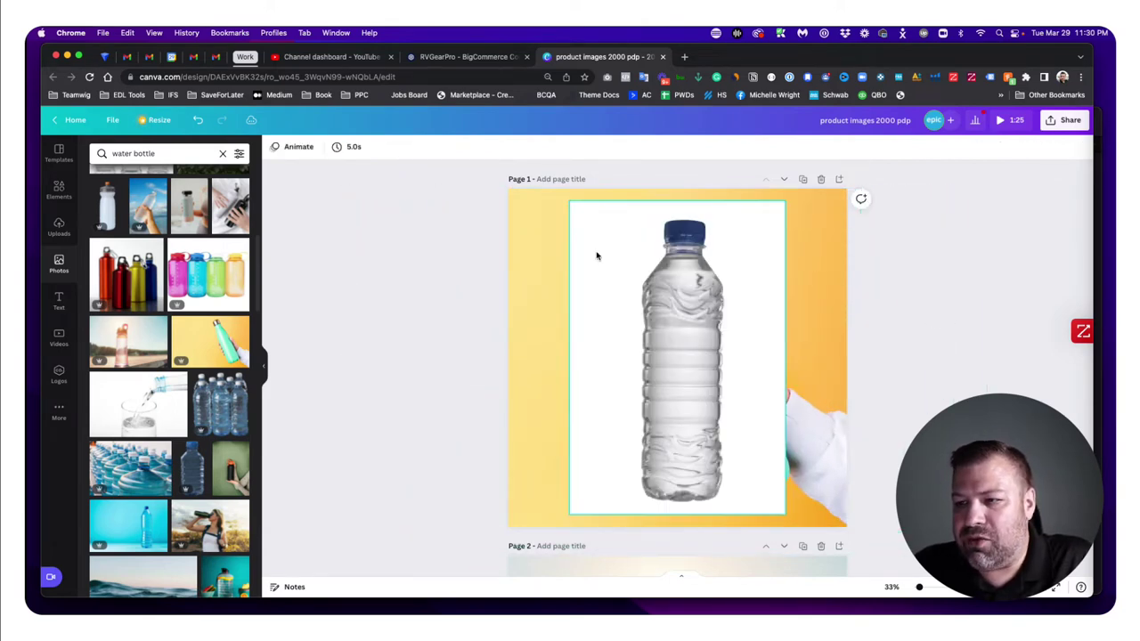
# - Delete the yellow background photo from page 1, keeping the clear bottle image
pyautogui.rightClick(811, 272)
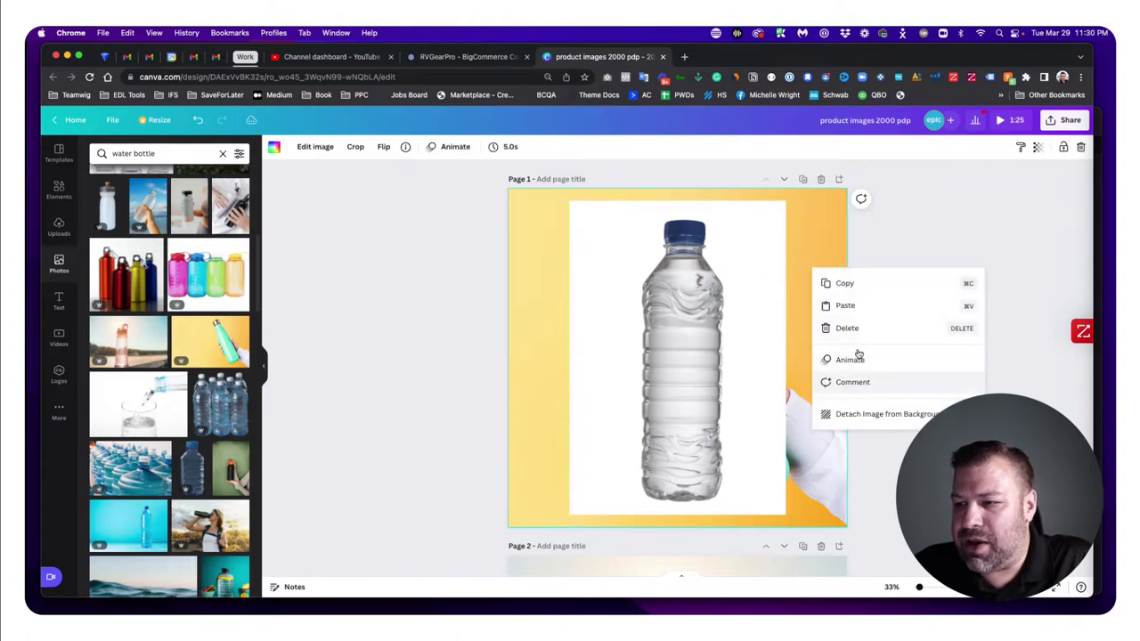
pyautogui.click(888, 239)
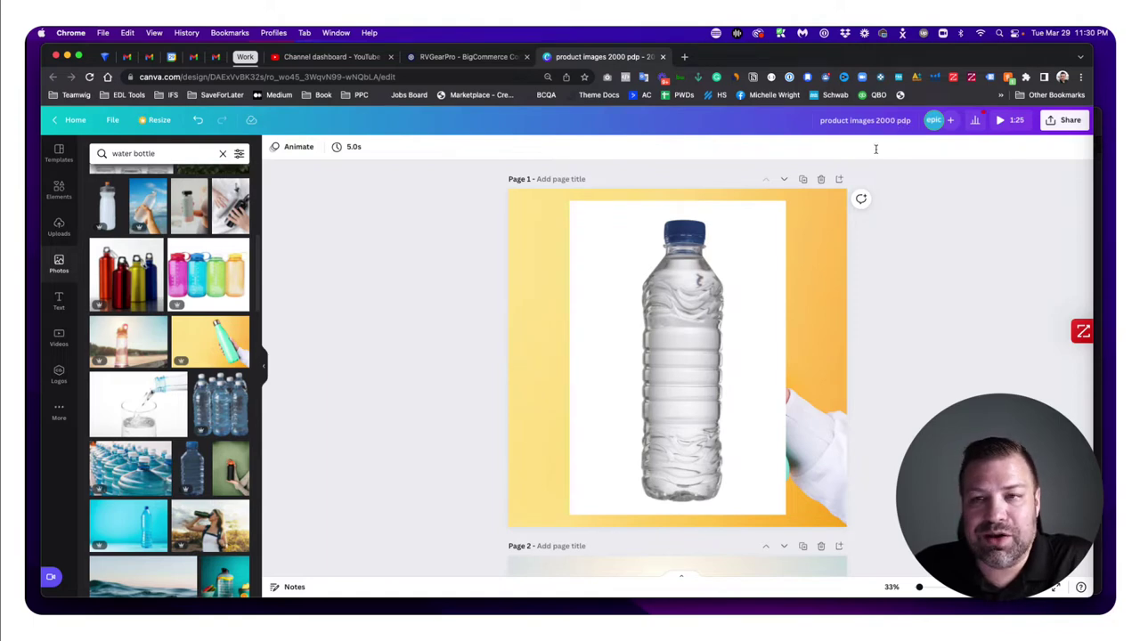
pyautogui.click(838, 241)
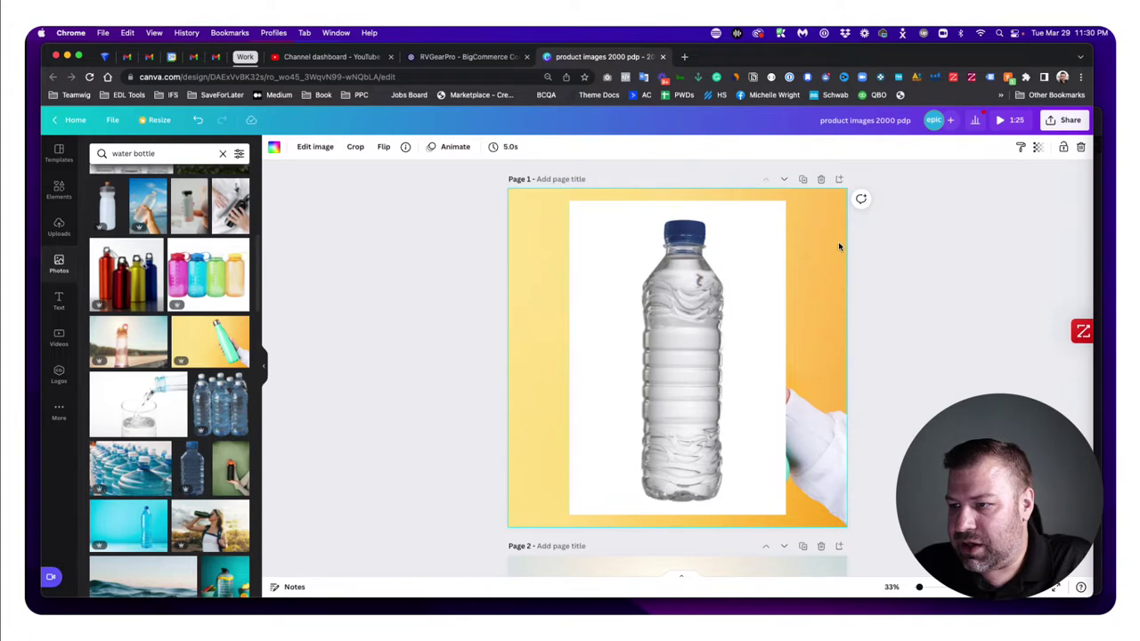
pyautogui.press('BackSpace')
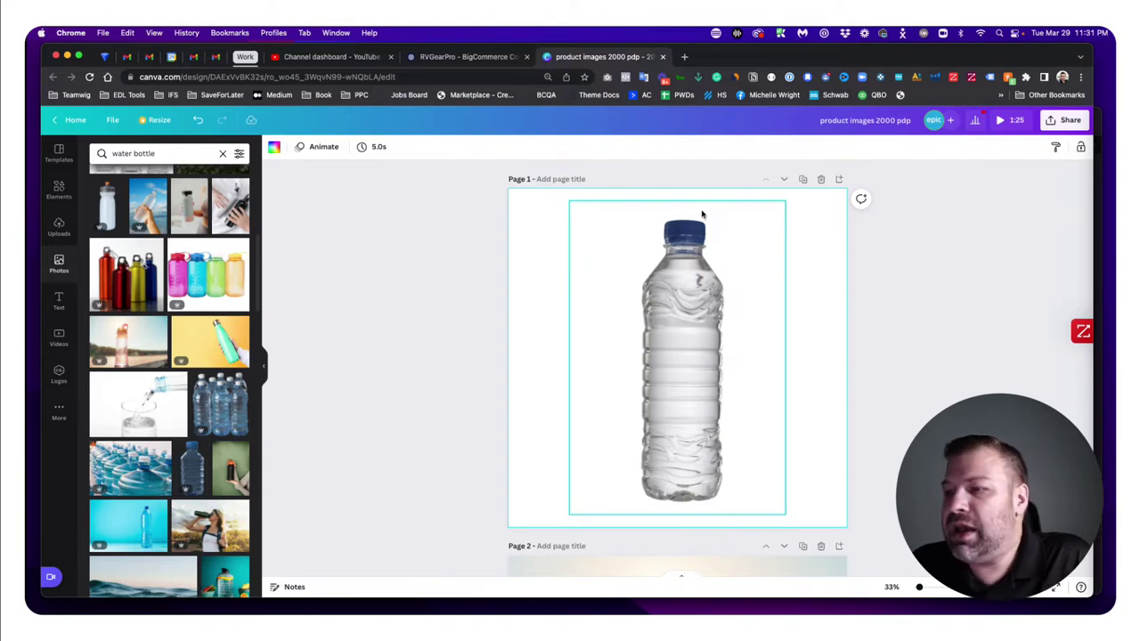
# - Set up a download of the design as JPG at quality 80
pyautogui.scroll(-3, 692, 249)
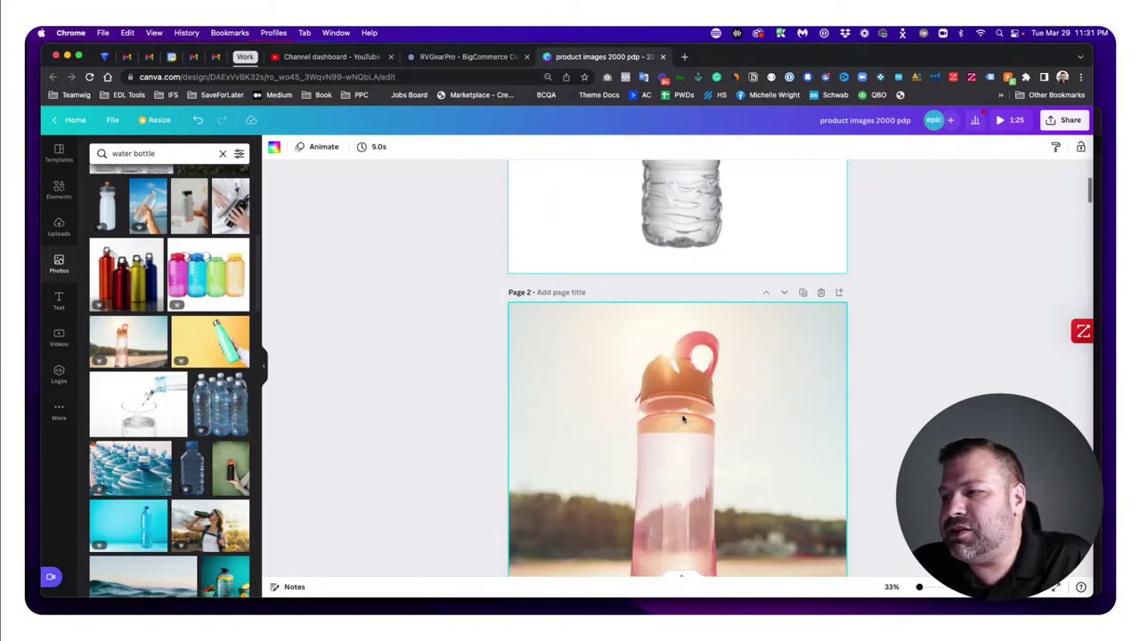
pyautogui.click(1065, 120)
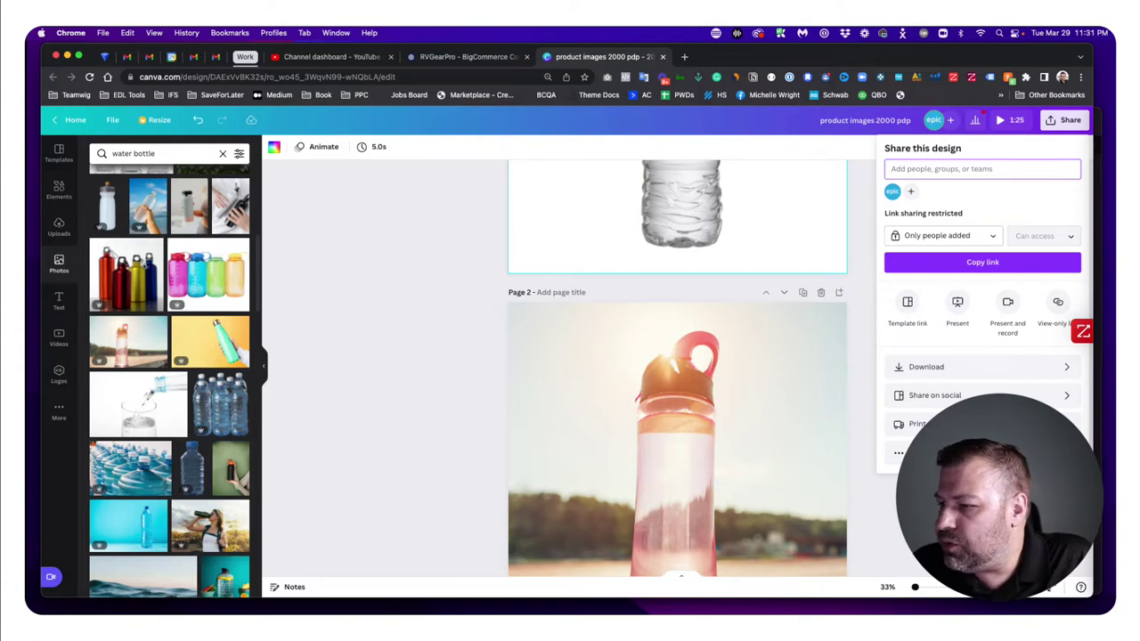
pyautogui.click(992, 369)
pyautogui.click(1015, 203)
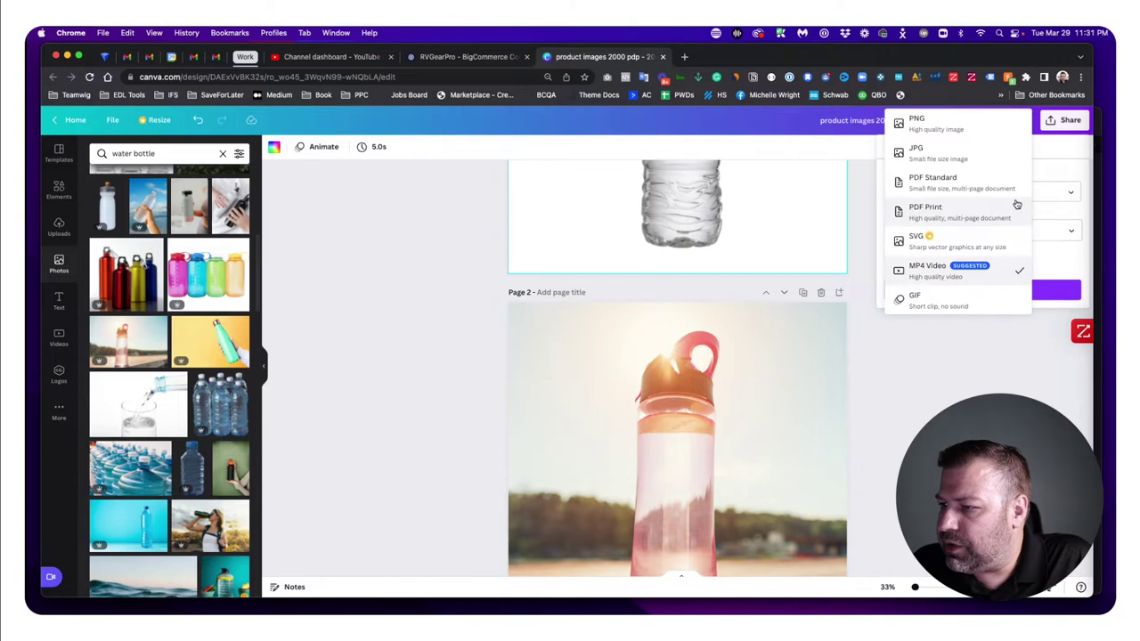
pyautogui.click(939, 155)
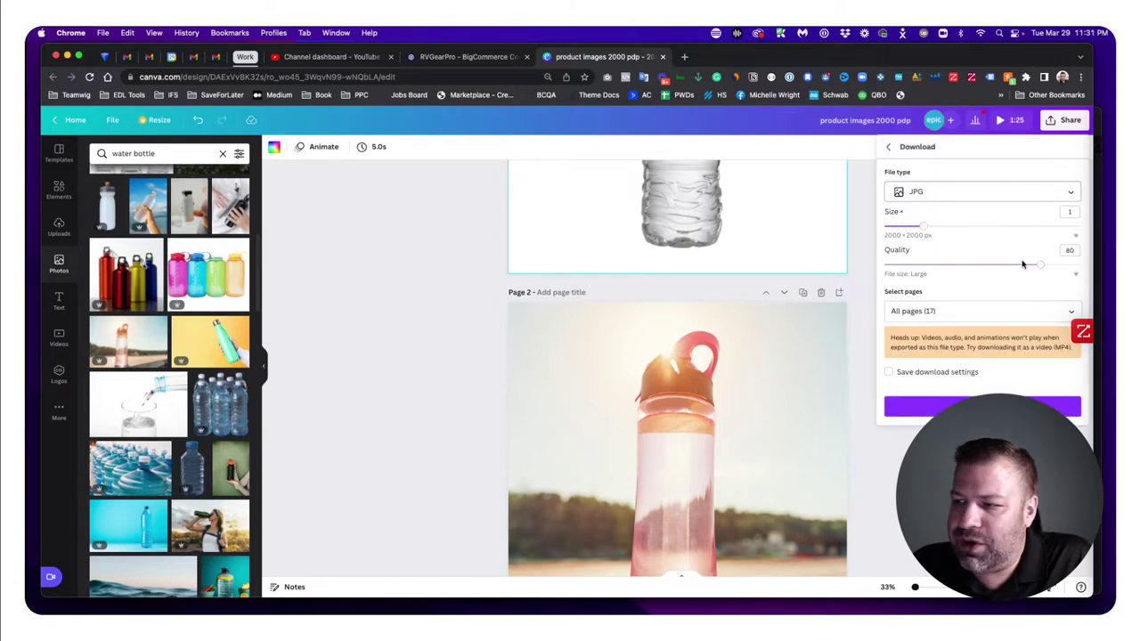
pyautogui.click(1071, 251)
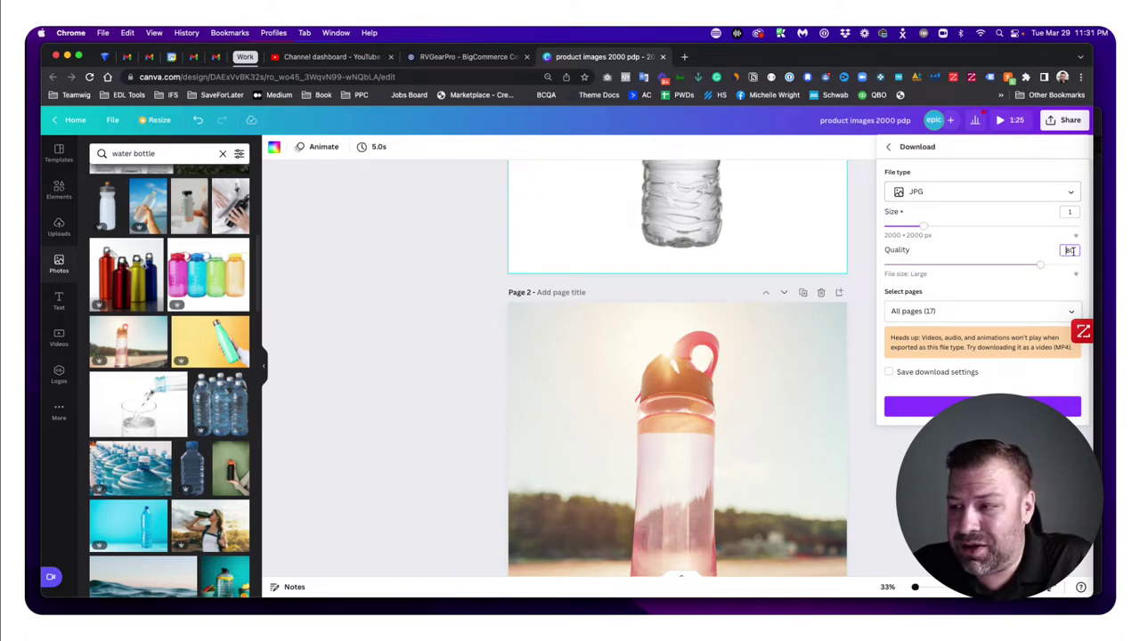
pyautogui.doubleClick(1071, 251)
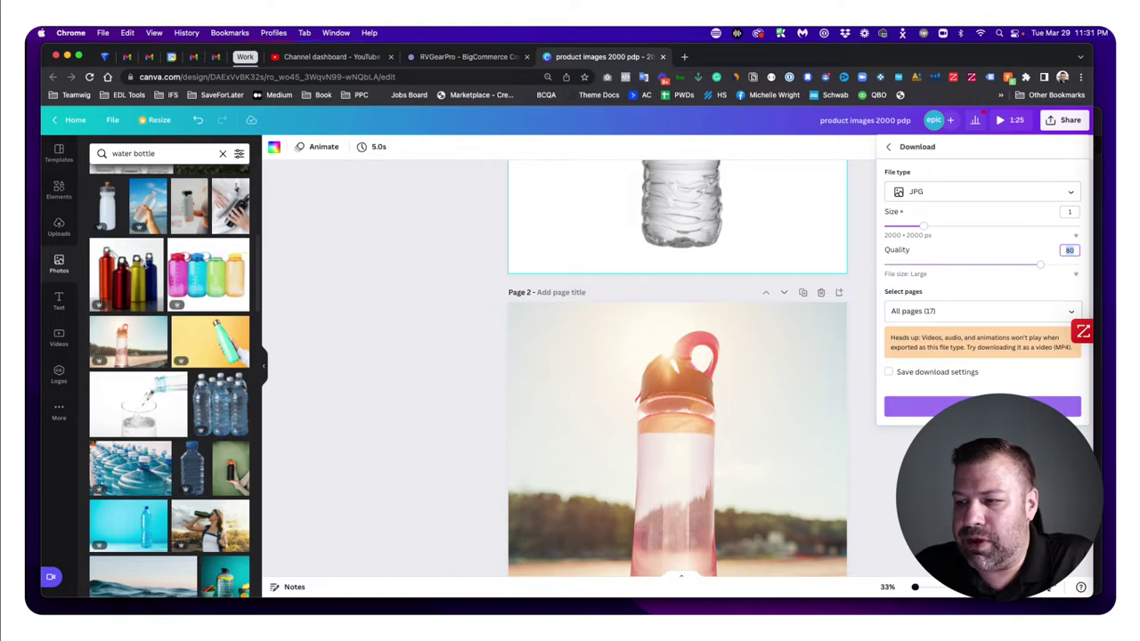
# - Limit the download to pages 1 and 2 and download them
pyautogui.click(1069, 310)
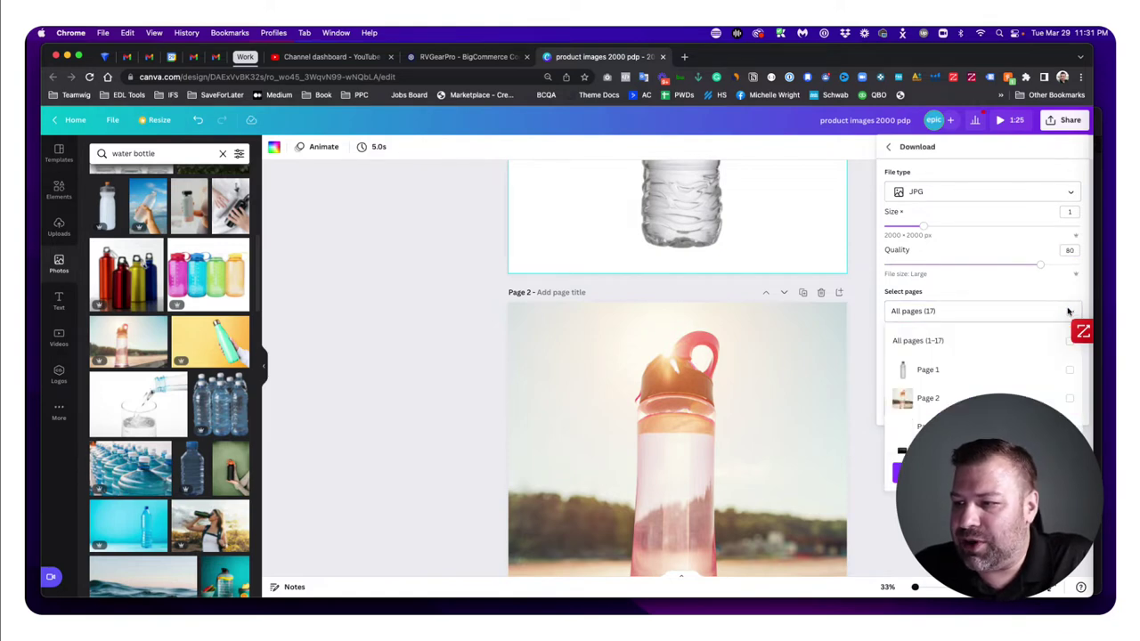
pyautogui.click(1070, 369)
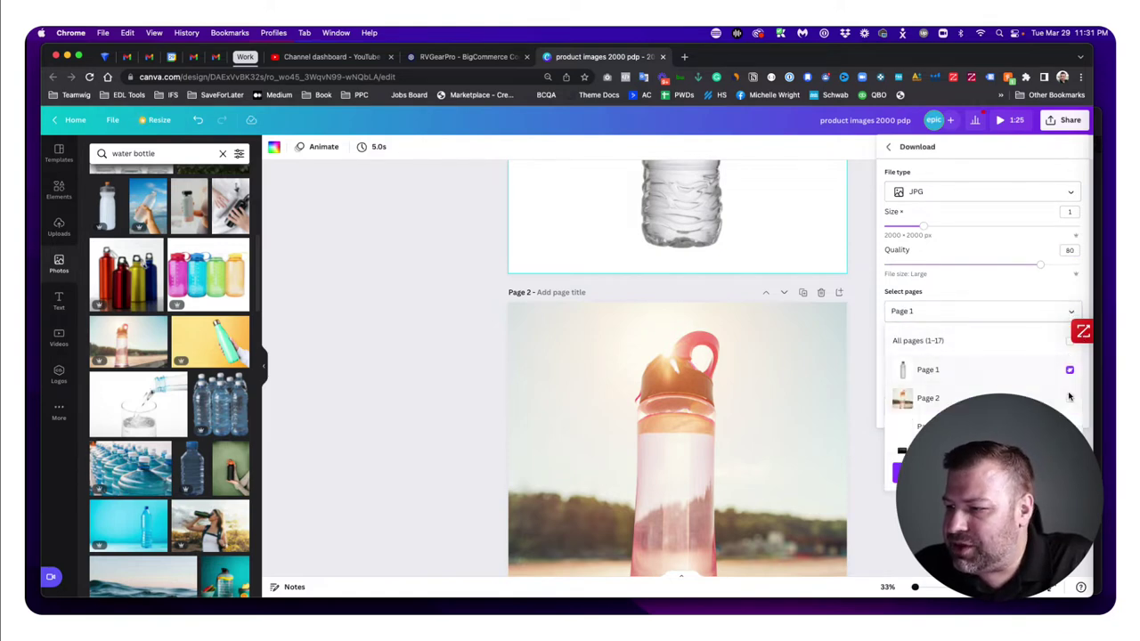
pyautogui.click(1069, 400)
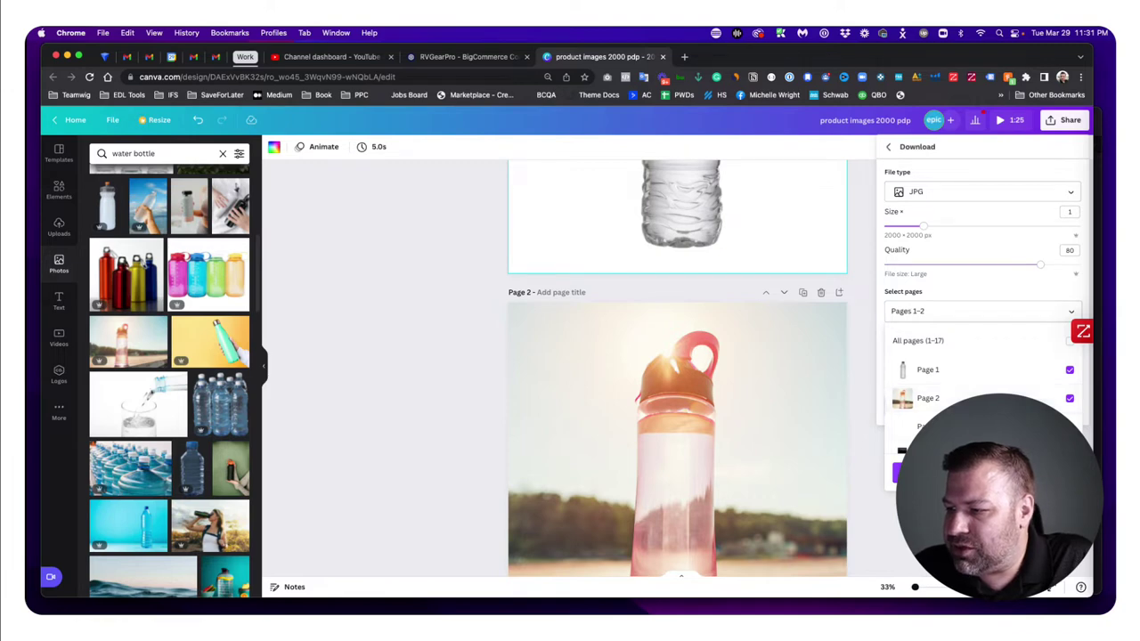
pyautogui.press('Escape')
pyautogui.click(926, 406)
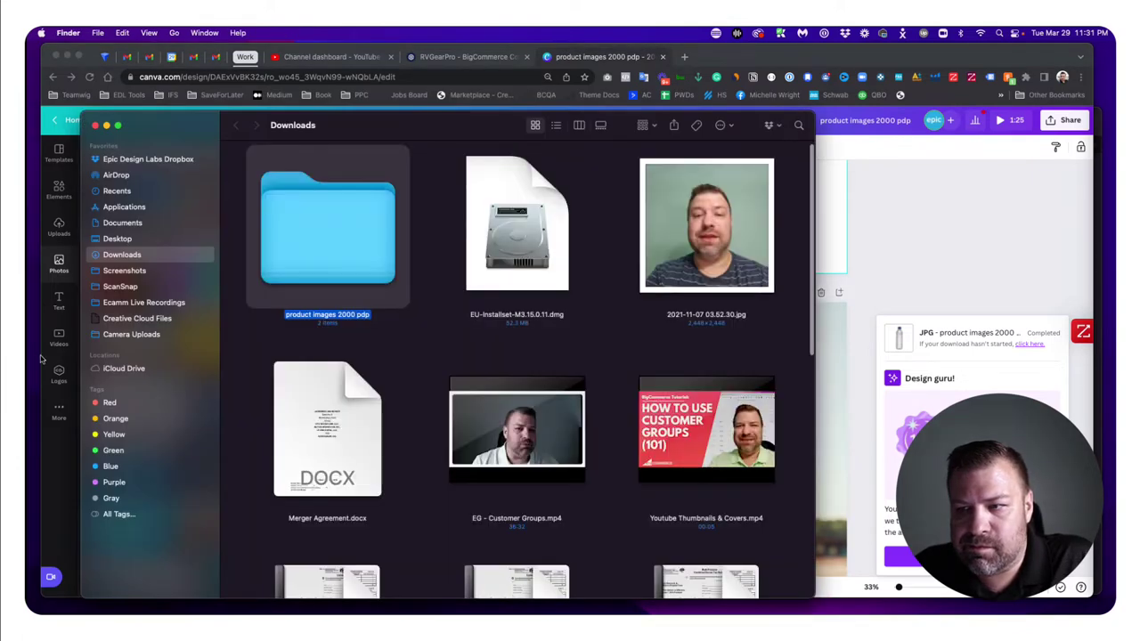
# - Inspect the exported images in the downloaded "product images 2000 pdp" folder at a larger icon size, and close the window
pyautogui.doubleClick(307, 255)
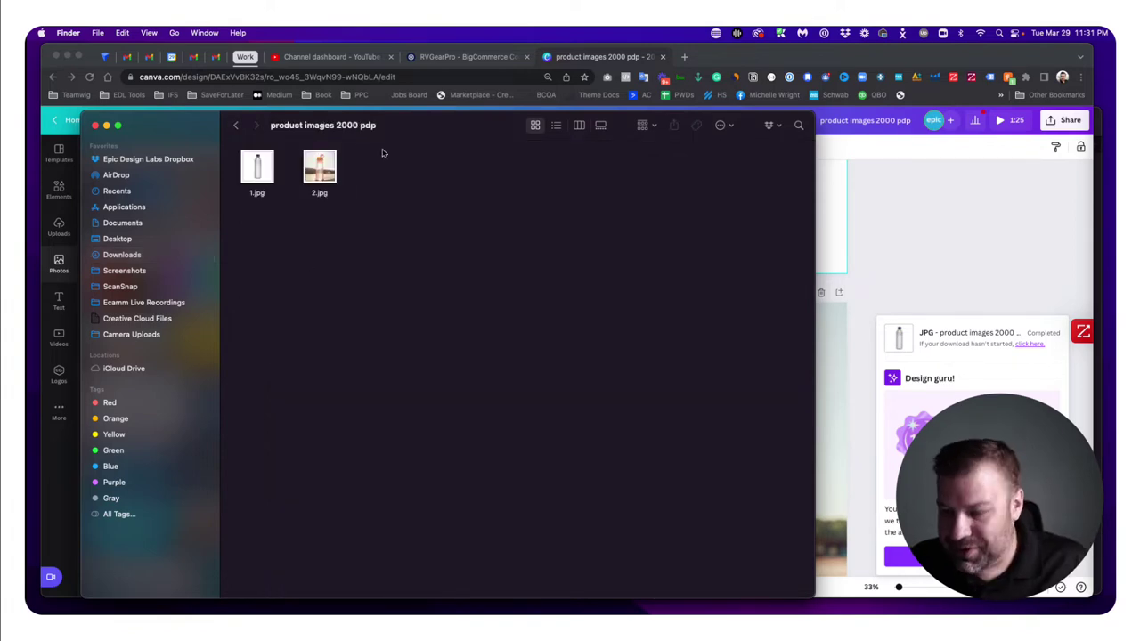
pyautogui.press('super+equal')
pyautogui.press('super+equal')
pyautogui.press('super+minus')
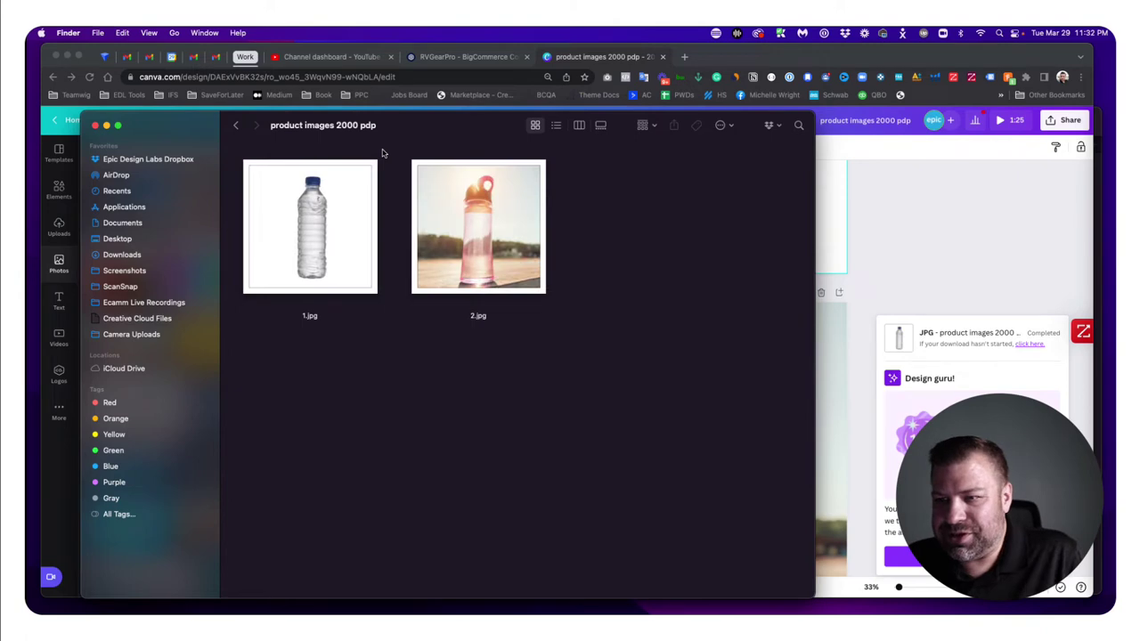
pyautogui.press('super+w')
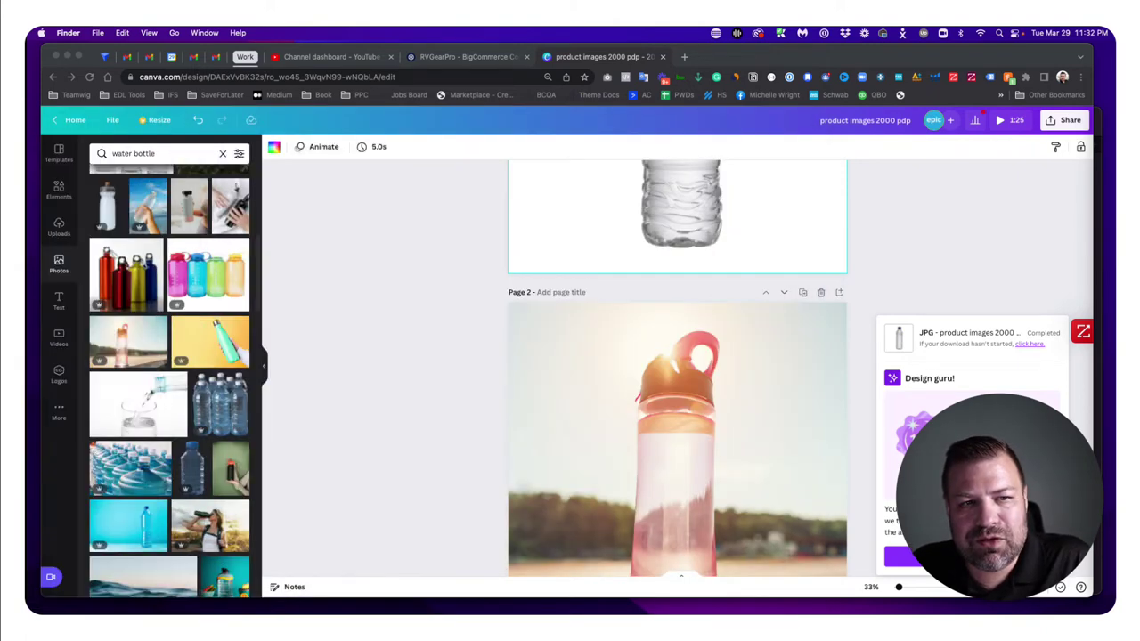
# - Switch to the BigCommerce product editor and go to the Images & Videos section of the TEST -- TEST product
pyautogui.click(580, 65)
pyautogui.click(463, 58)
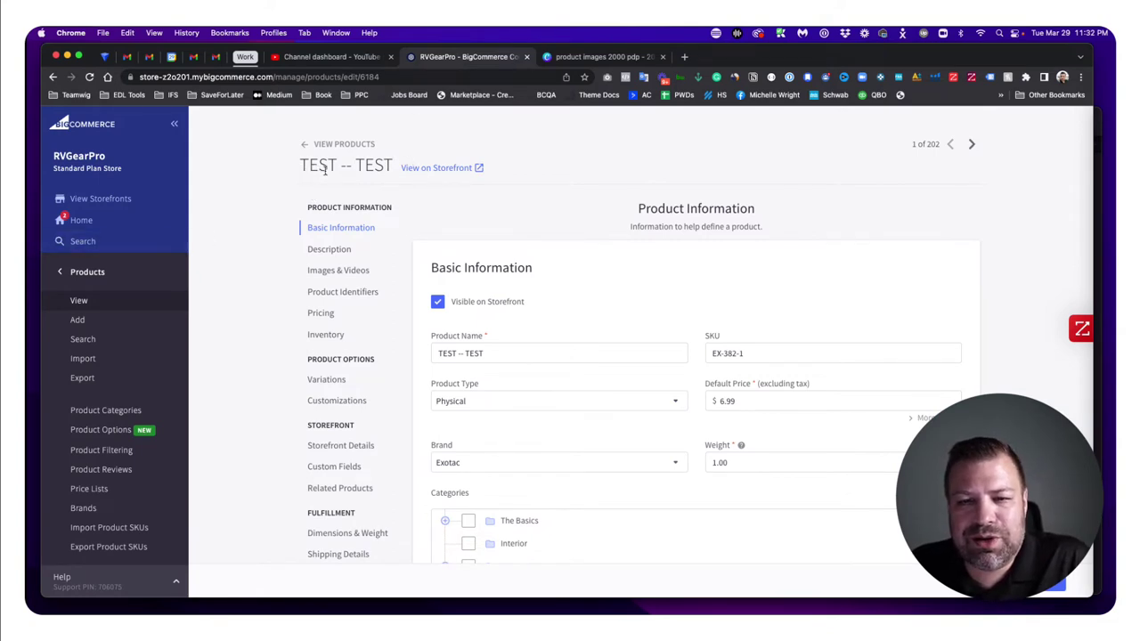
pyautogui.click(79, 302)
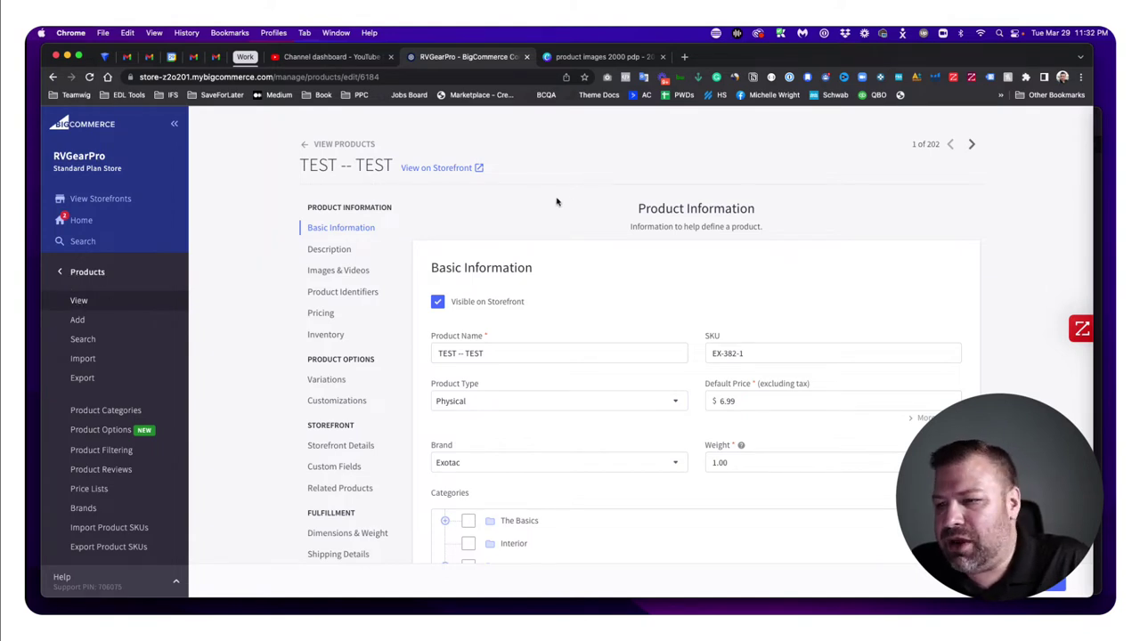
pyautogui.scroll(-3, 489, 351)
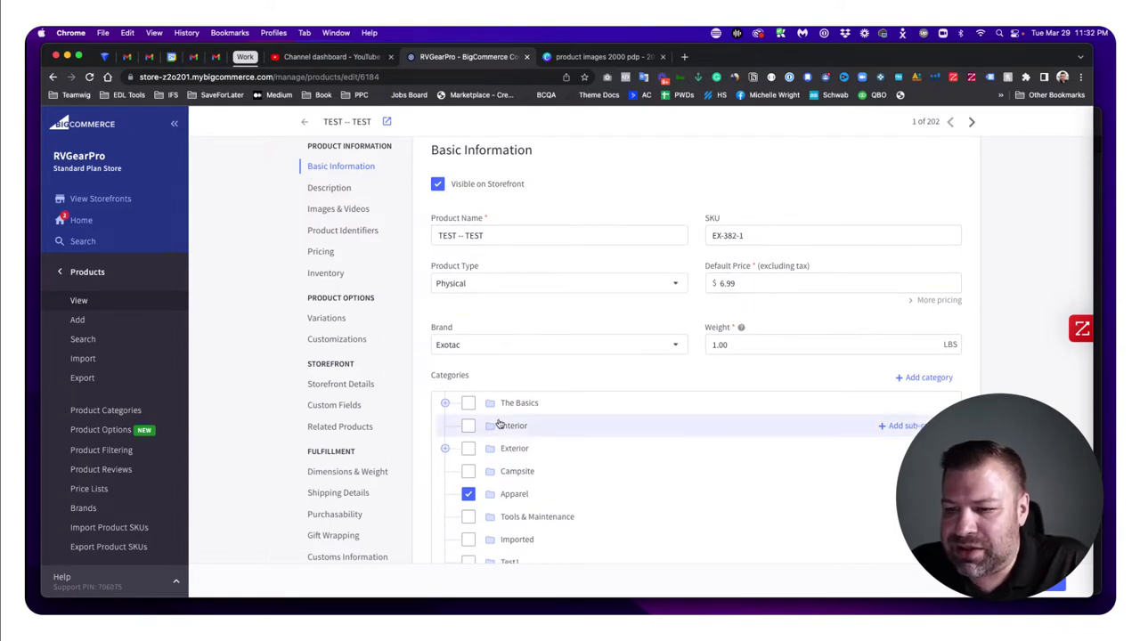
pyautogui.scroll(-5, 573, 487)
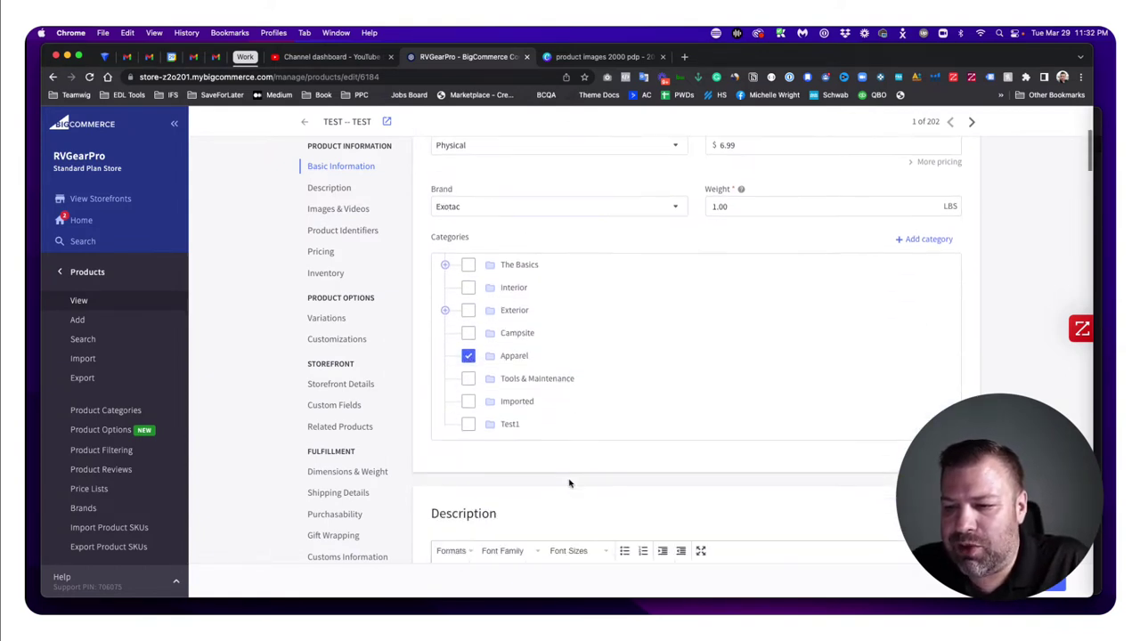
pyautogui.scroll(-6, 576, 479)
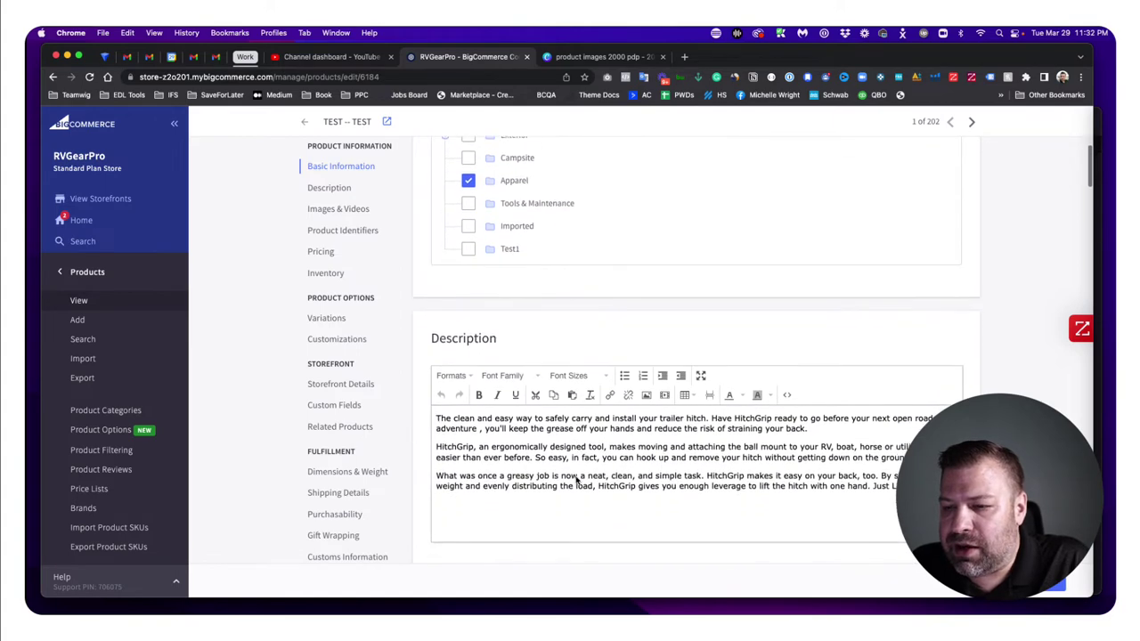
pyautogui.scroll(-4, 659, 361)
pyautogui.scroll(1, 519, 353)
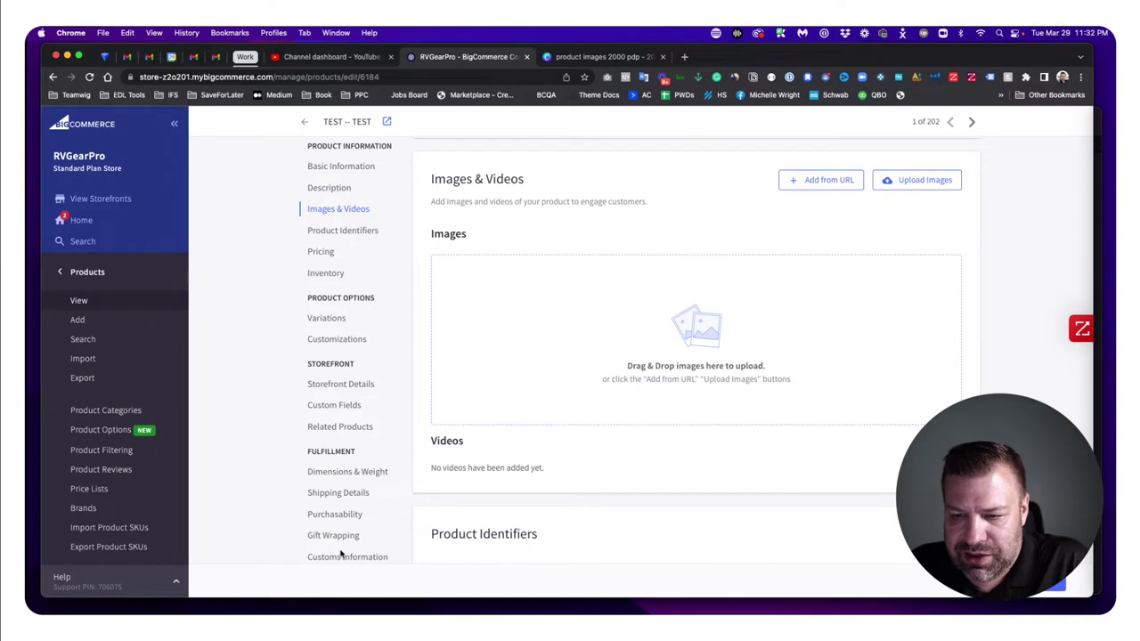
pyautogui.scroll(1, 934, 125)
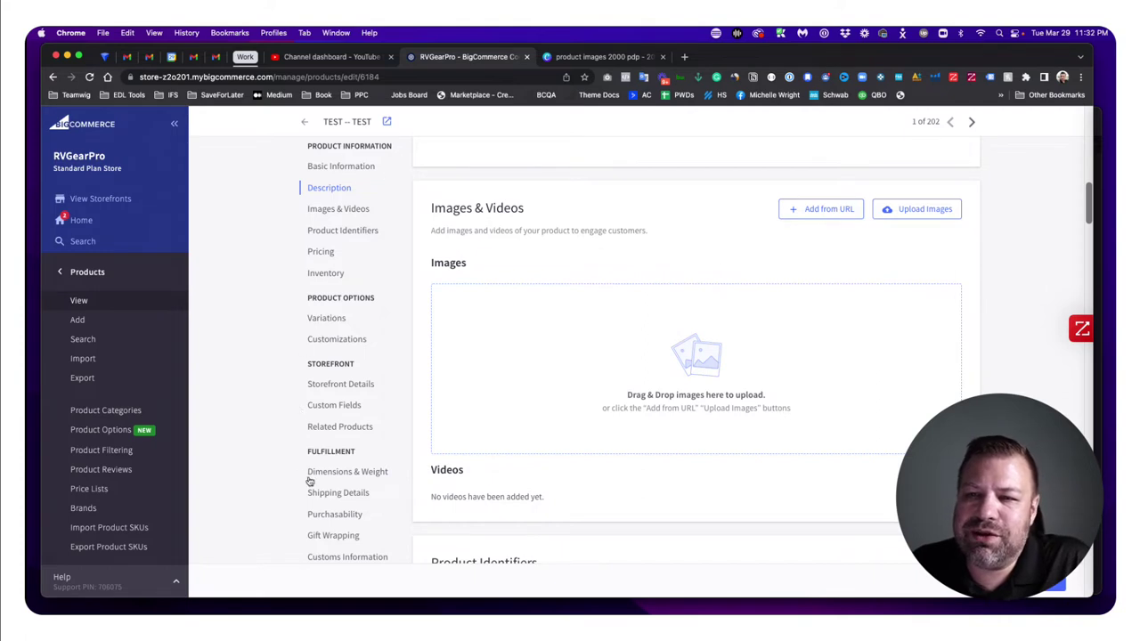
pyautogui.click(336, 210)
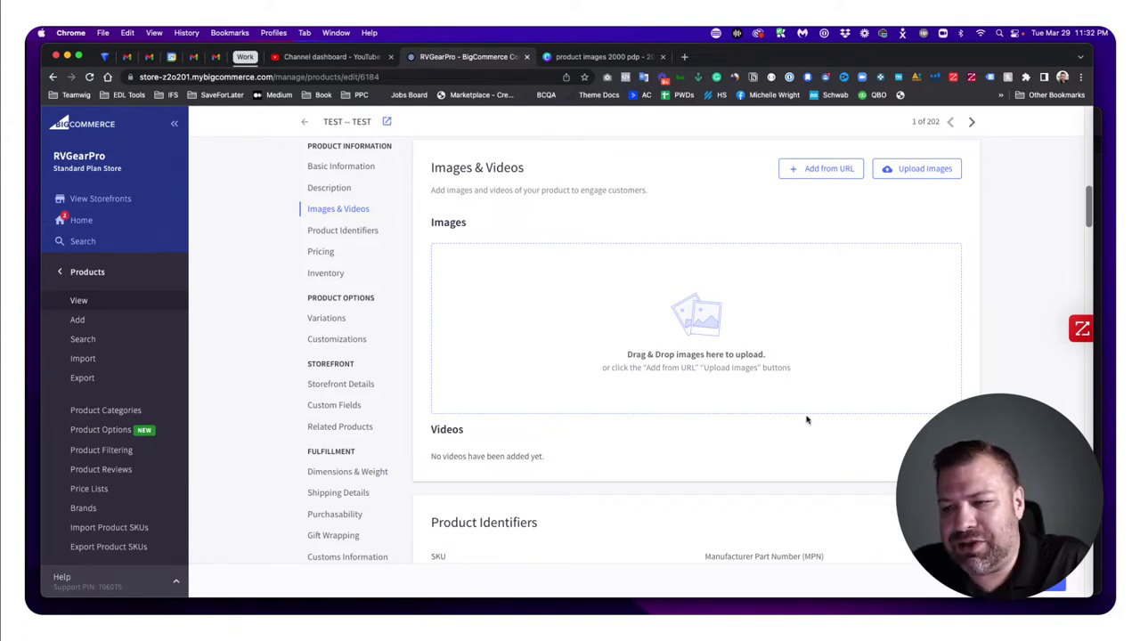
# - Upload the two exported bottle images to the TEST -- TEST product, save it and open its storefront page
pyautogui.moveTo(26, 260); pyautogui.dragTo(2, 260)
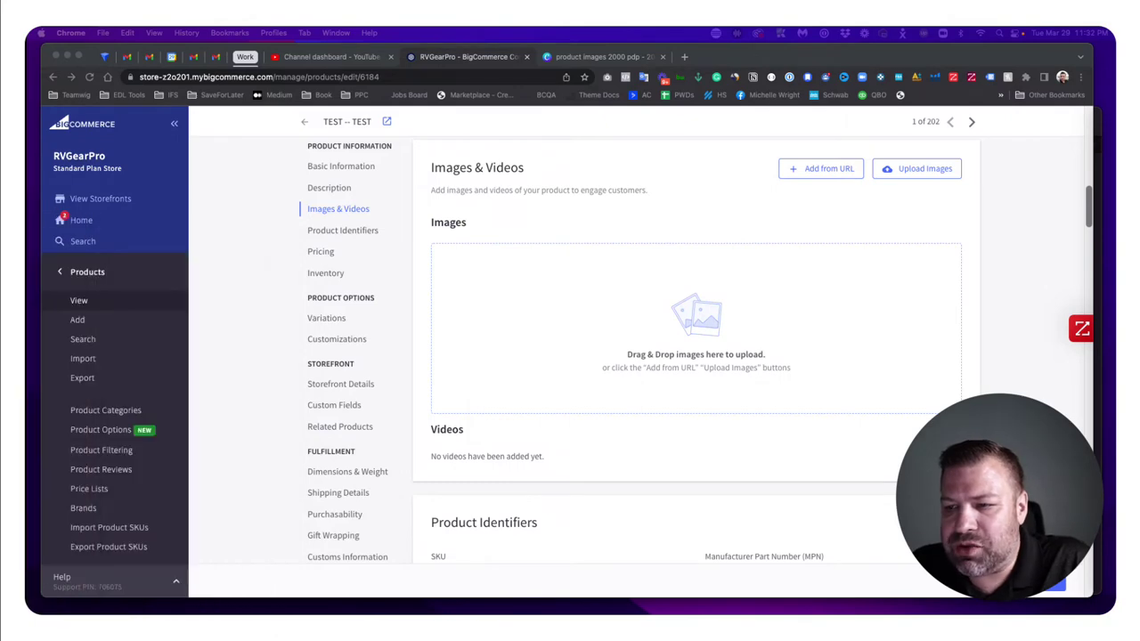
pyautogui.moveTo(2, 204); pyautogui.dragTo(331, 210)
pyautogui.moveTo(440, 429); pyautogui.dragTo(91, 233)
pyautogui.moveTo(138, 288); pyautogui.dragTo(723, 337)
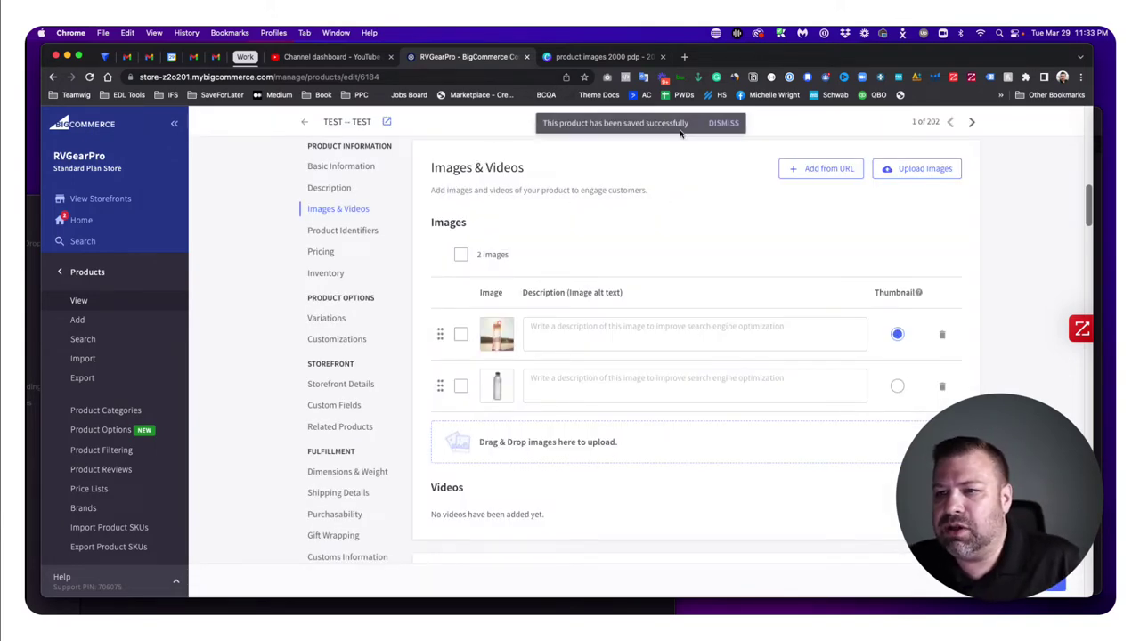
pyautogui.click(387, 124)
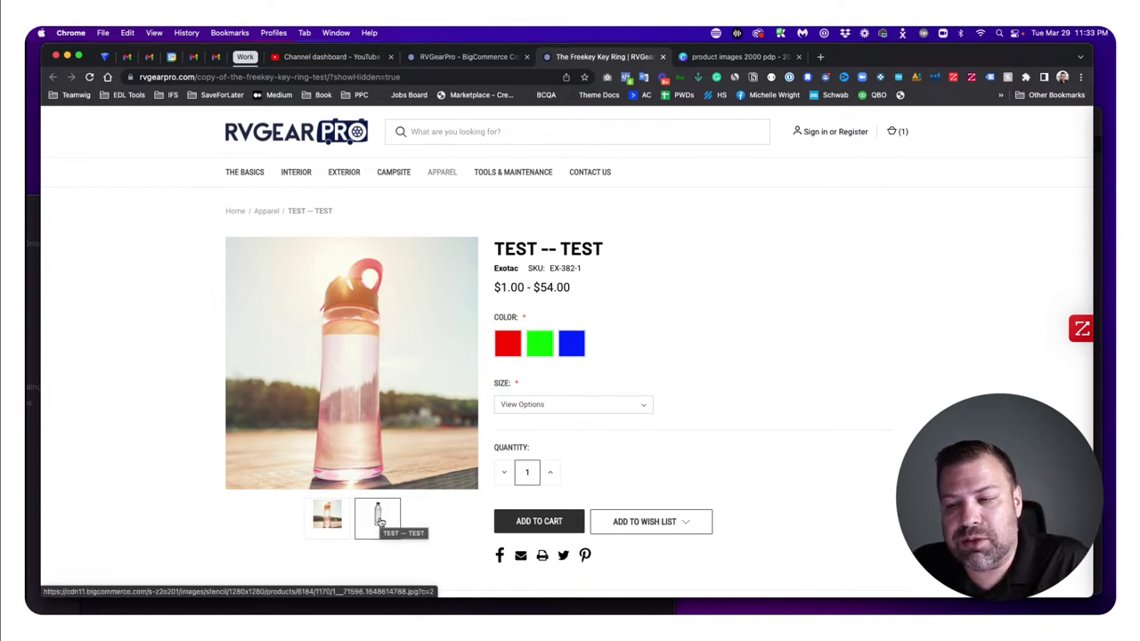
# - Move the clear bottle image to first place in the product editor, save, and check the order on the reloaded storefront page
pyautogui.click(463, 57)
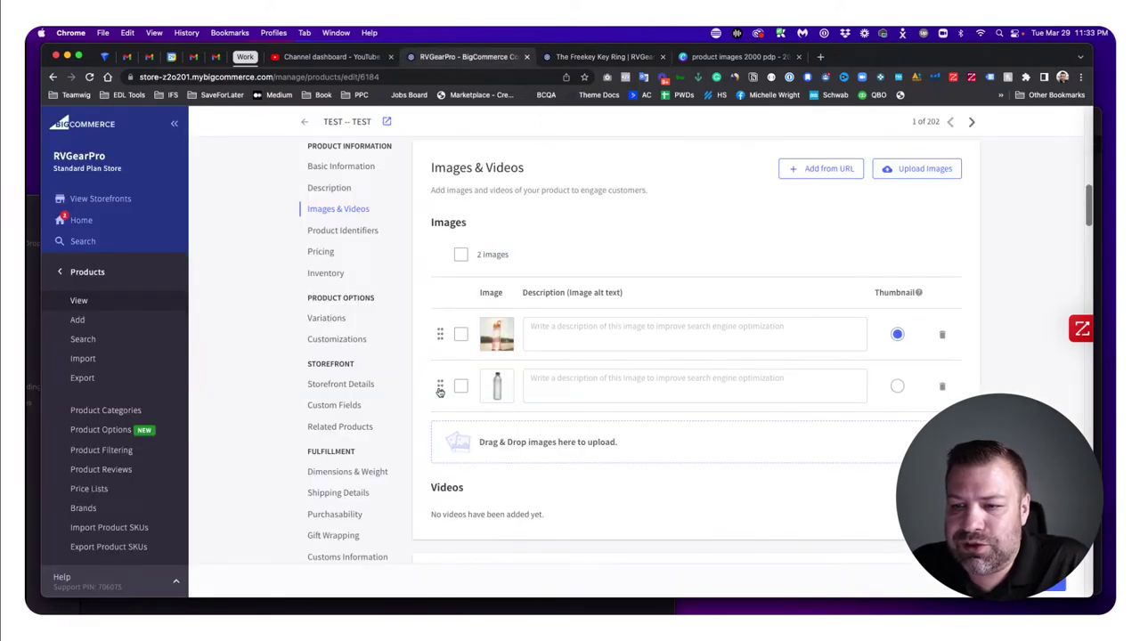
pyautogui.moveTo(440, 382); pyautogui.dragTo(439, 328)
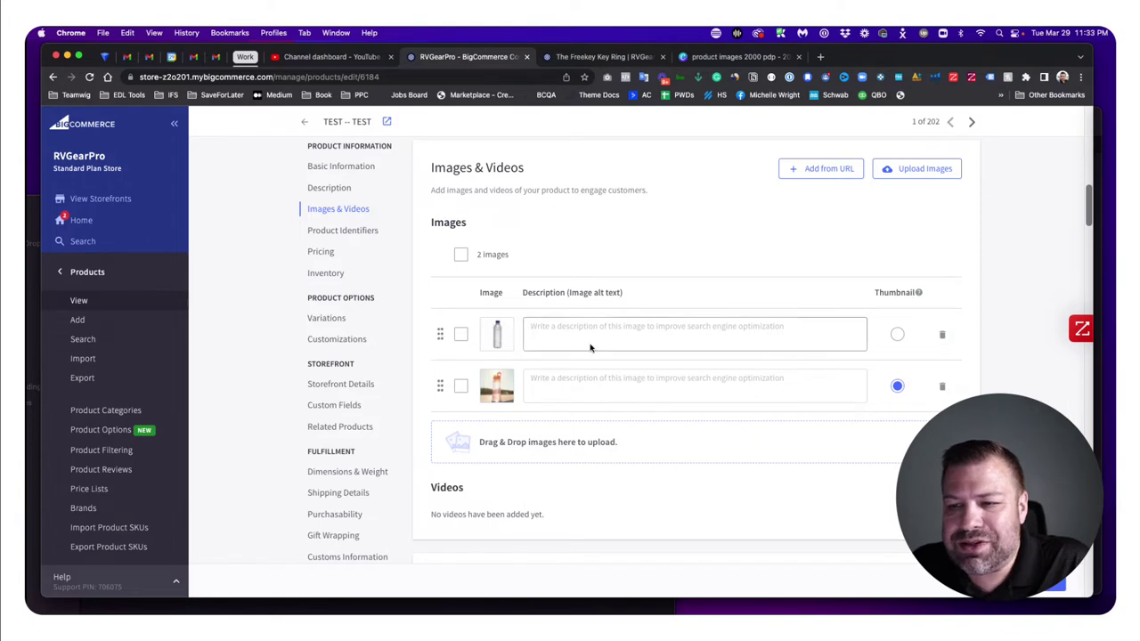
pyautogui.moveTo(440, 333); pyautogui.dragTo(440, 336)
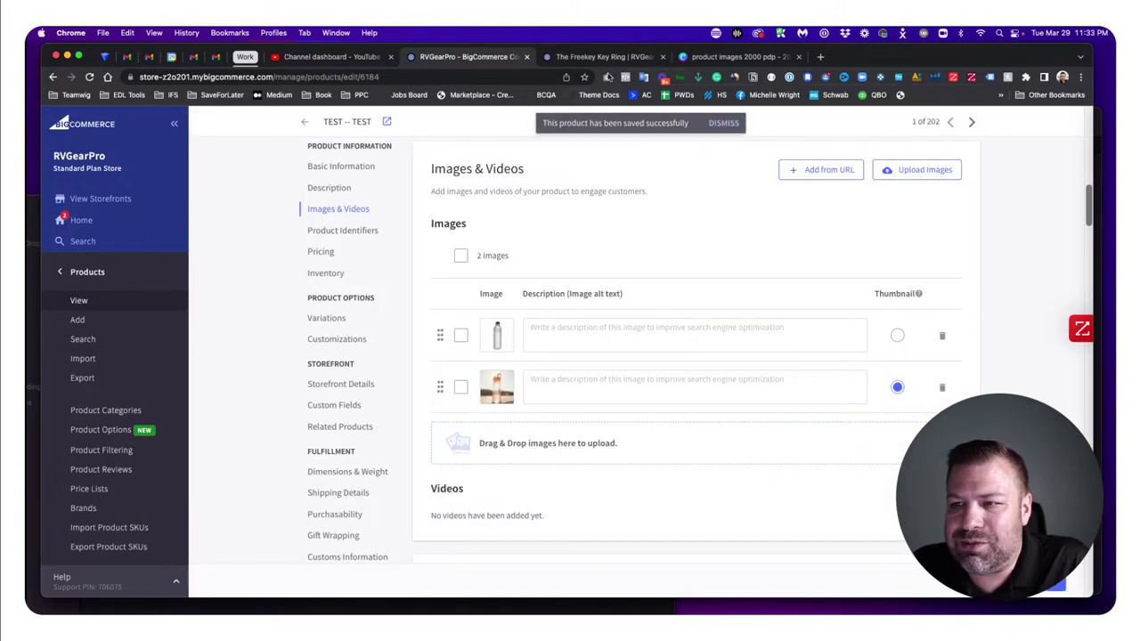
pyautogui.click(603, 57)
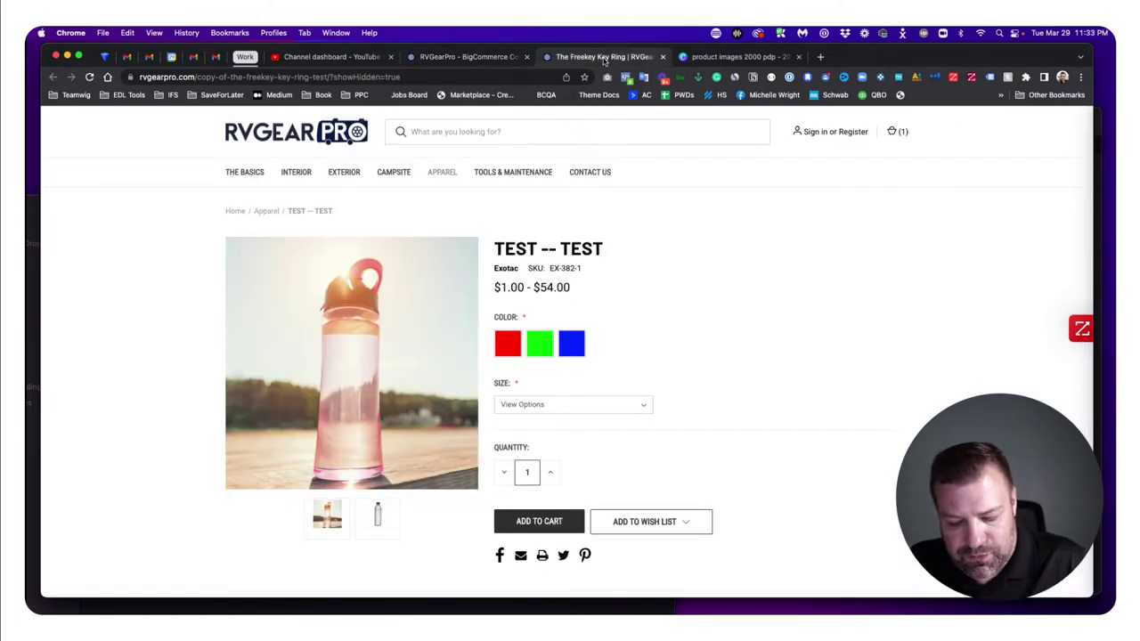
pyautogui.press('super+r')
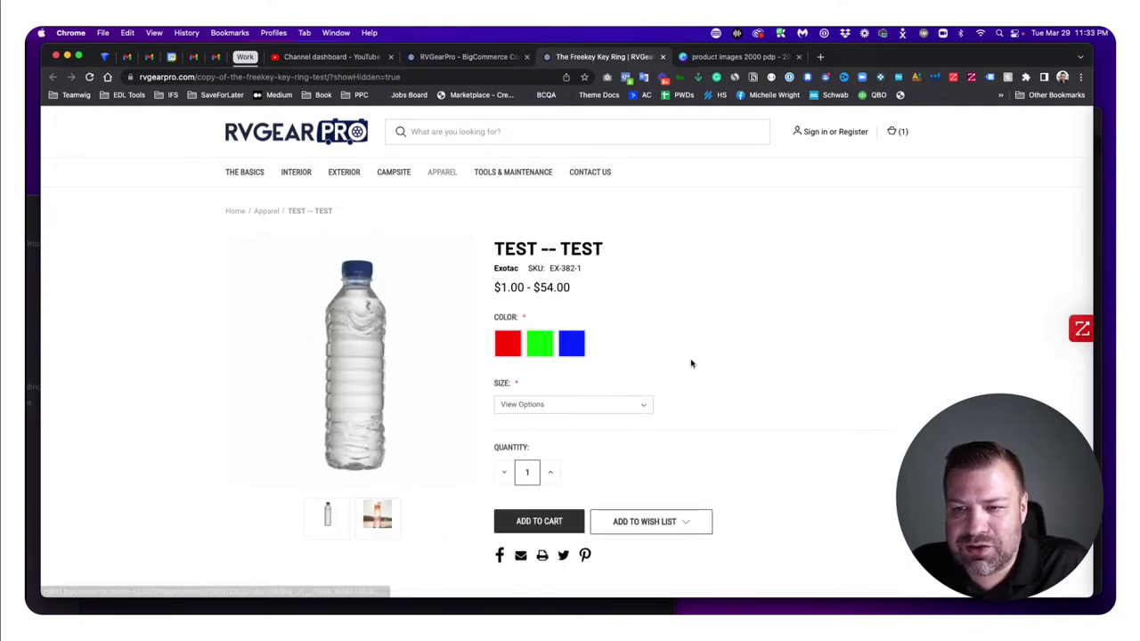
# - Give the clear bottle image the alt text "Test Bottle" and the other "Test Bottle in the Sun", and save the product
pyautogui.click(468, 56)
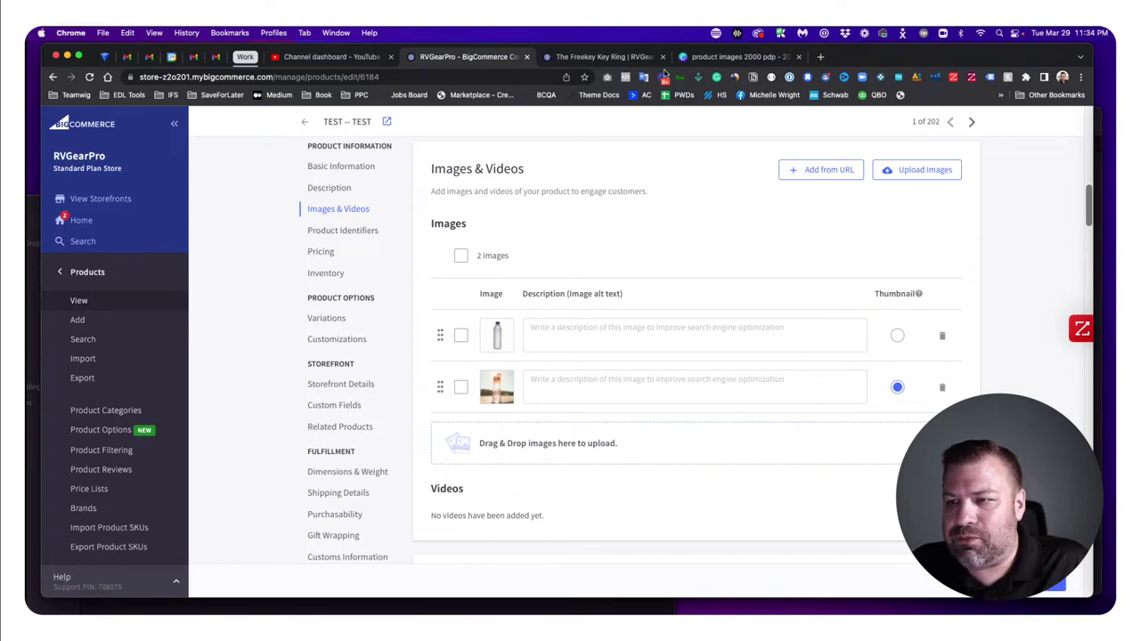
pyautogui.click(585, 337)
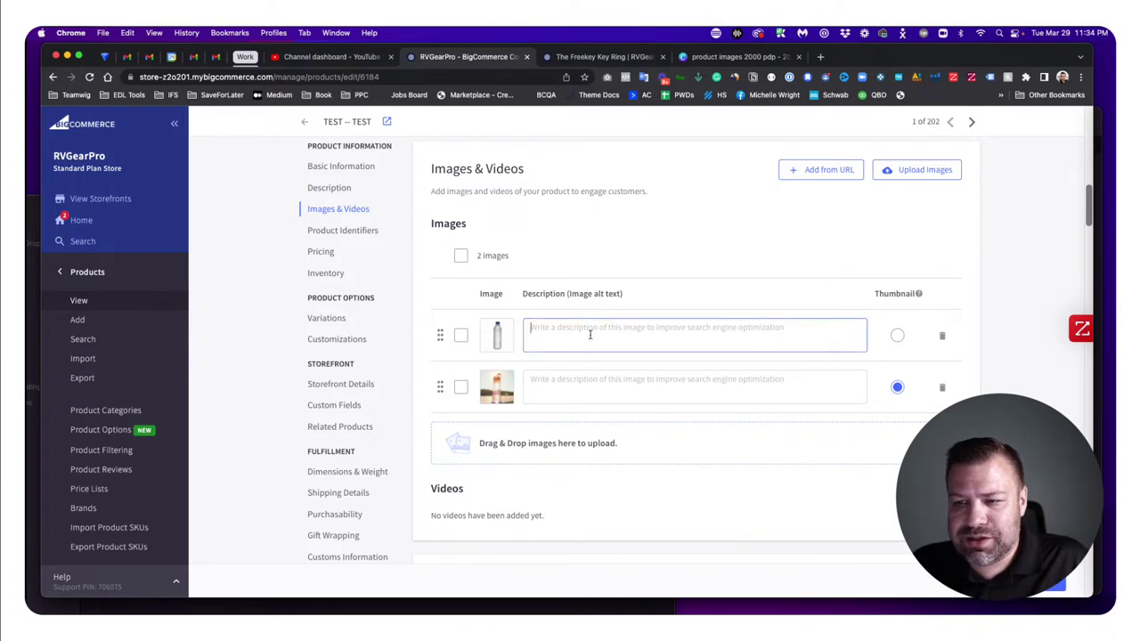
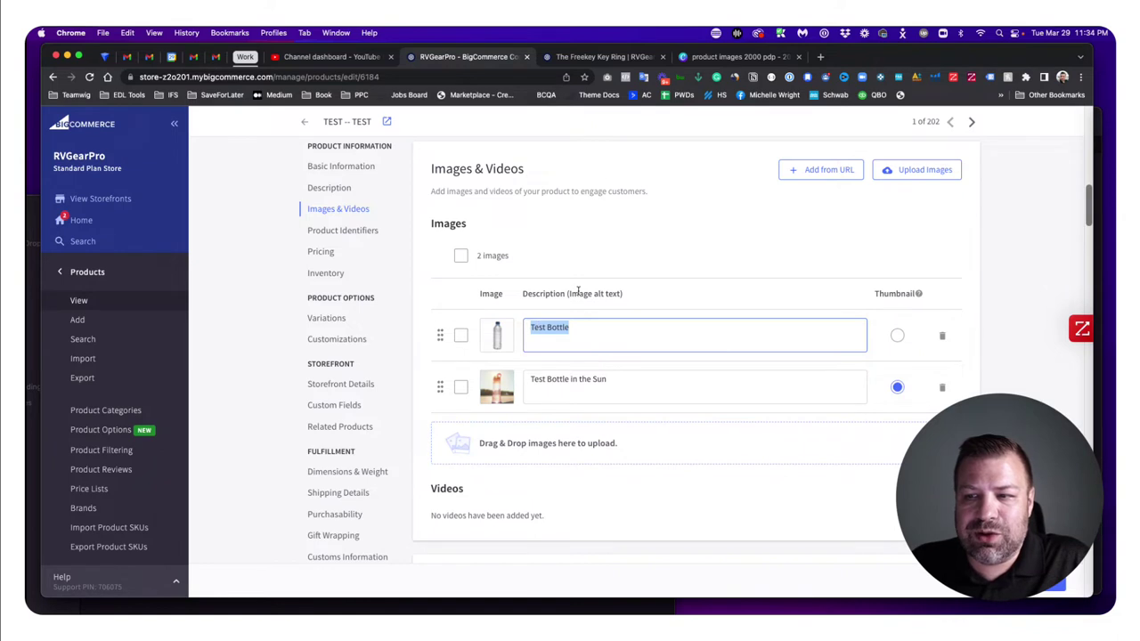
pyautogui.moveTo(568, 294); pyautogui.dragTo(616, 336)
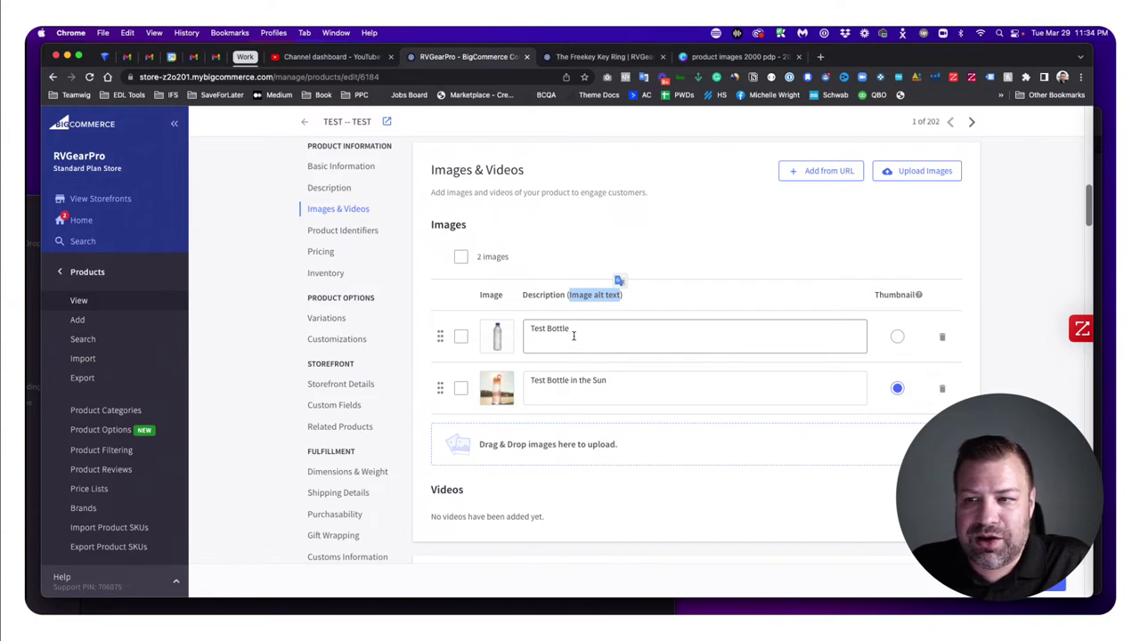
pyautogui.click(575, 330)
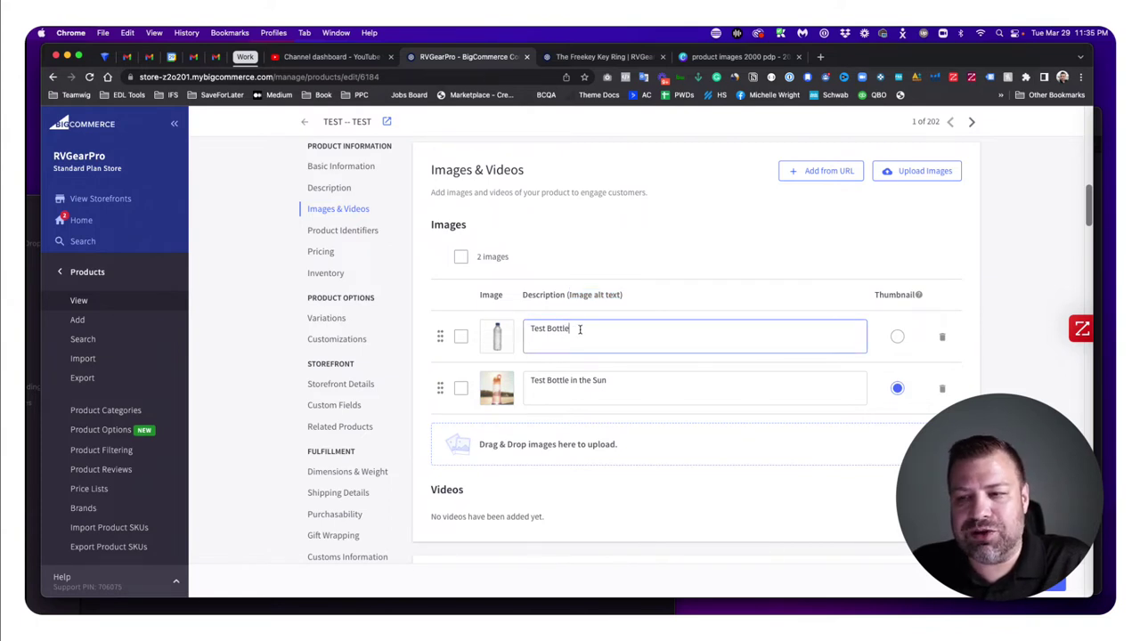
pyautogui.moveTo(579, 329); pyautogui.dragTo(521, 329)
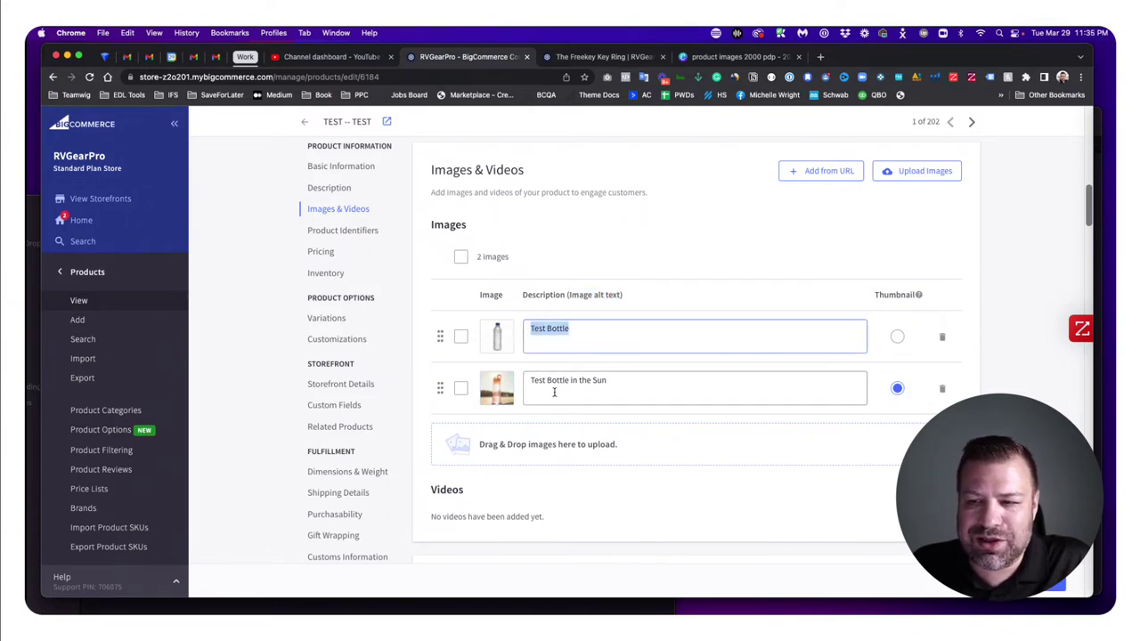
pyautogui.moveTo(614, 381); pyautogui.dragTo(525, 379)
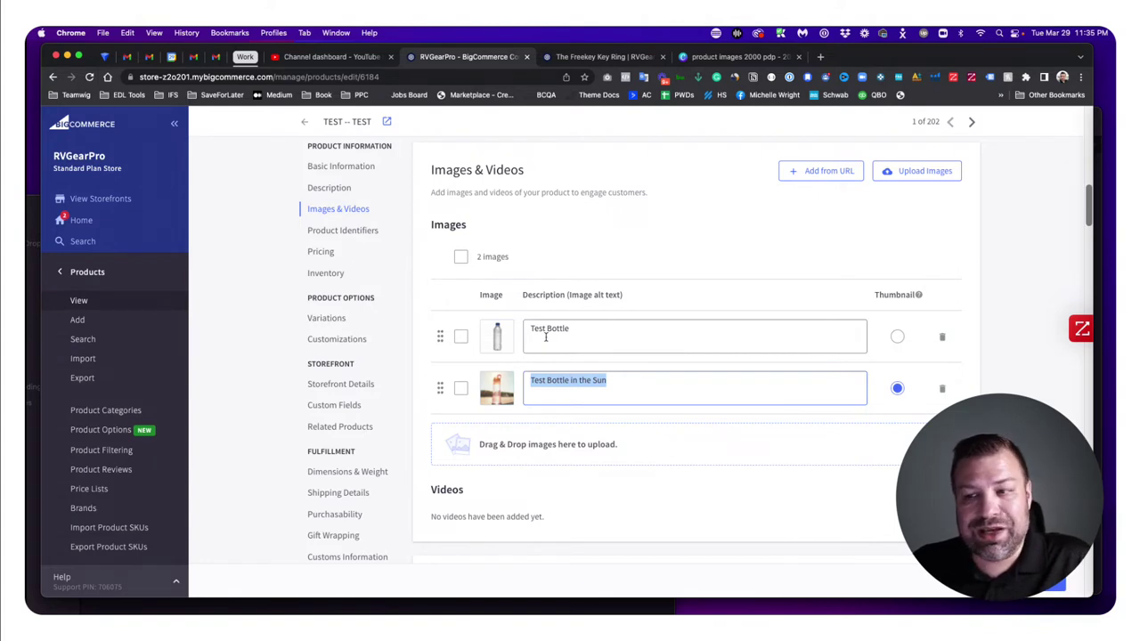
pyautogui.click(571, 327)
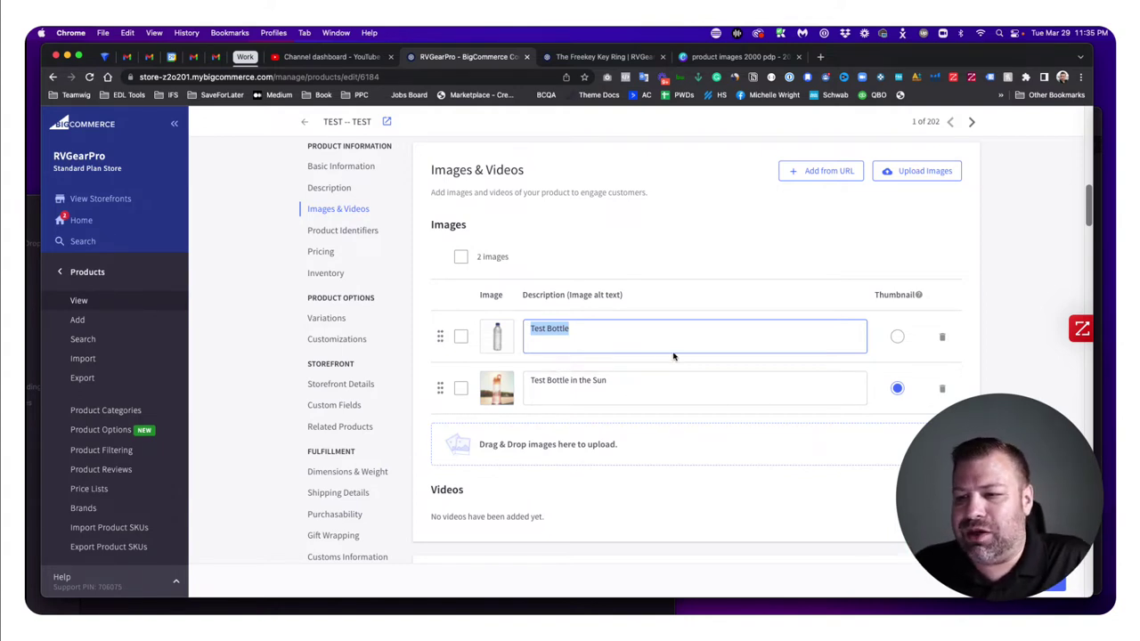
pyautogui.click(542, 344)
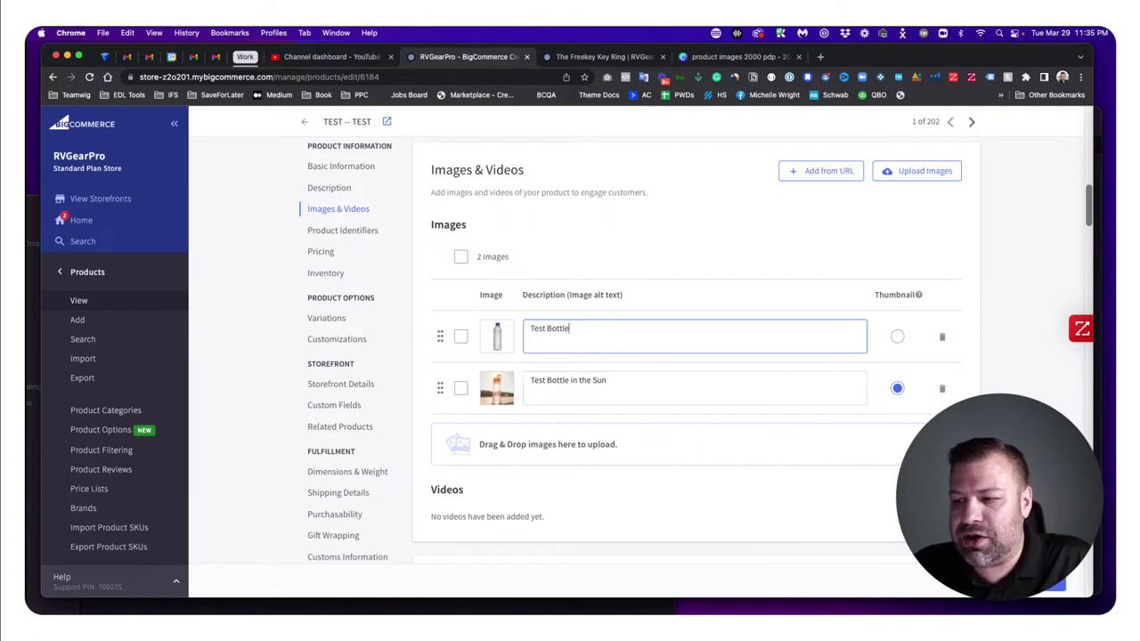
pyautogui.press('Return')
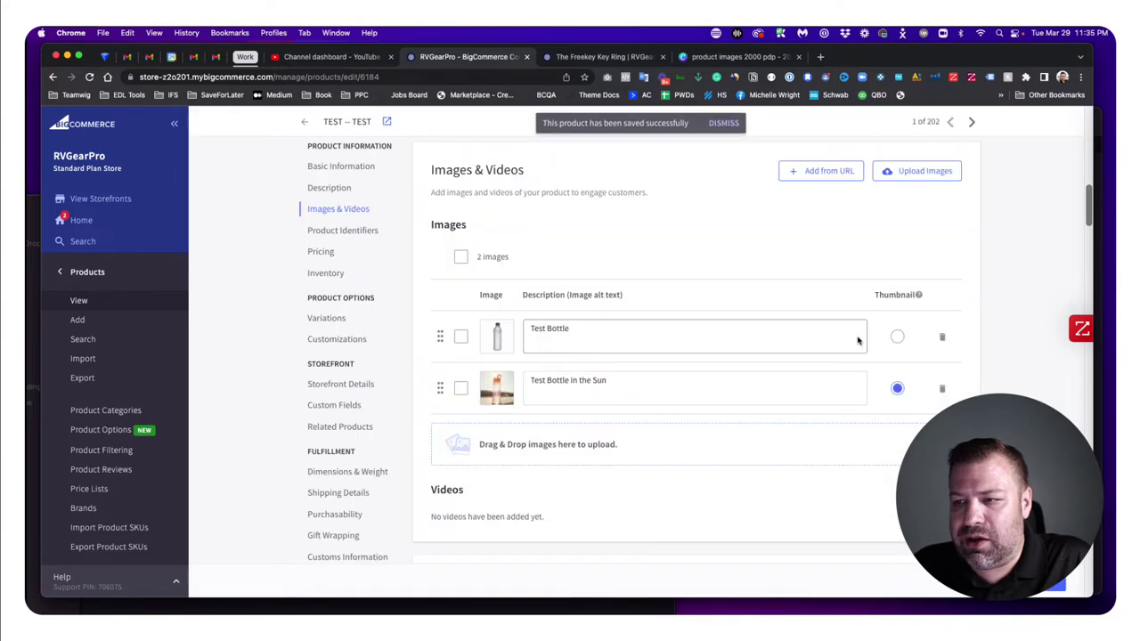
# - Make the clear bottle image the product thumbnail, save, and check it on the storefront's Apparel category page in a new tab
pyautogui.click(896, 336)
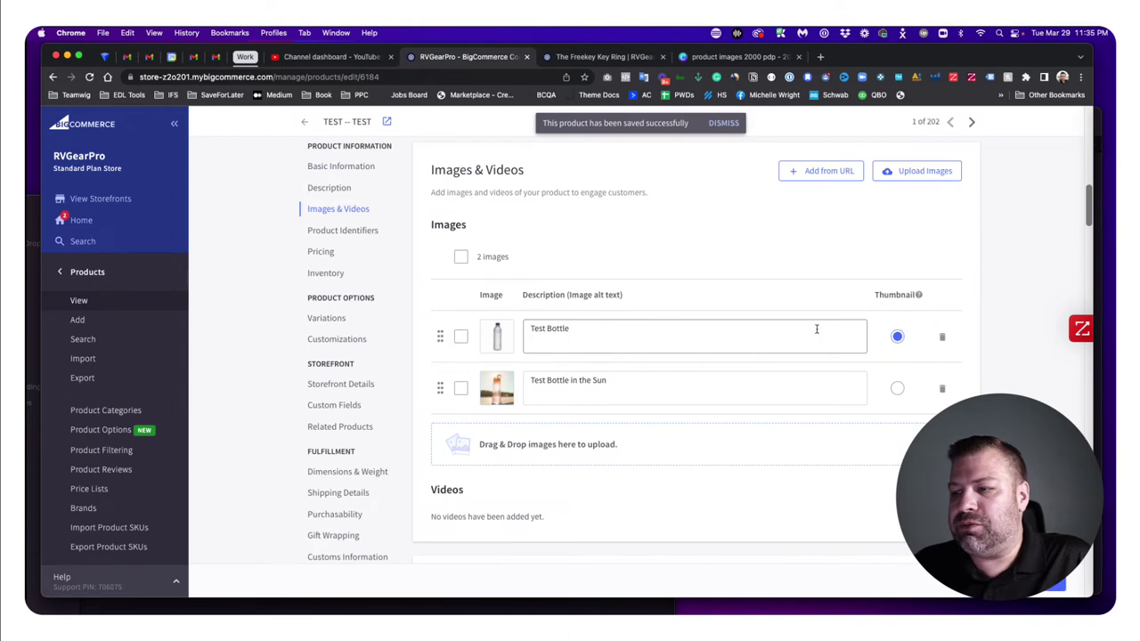
pyautogui.click(590, 57)
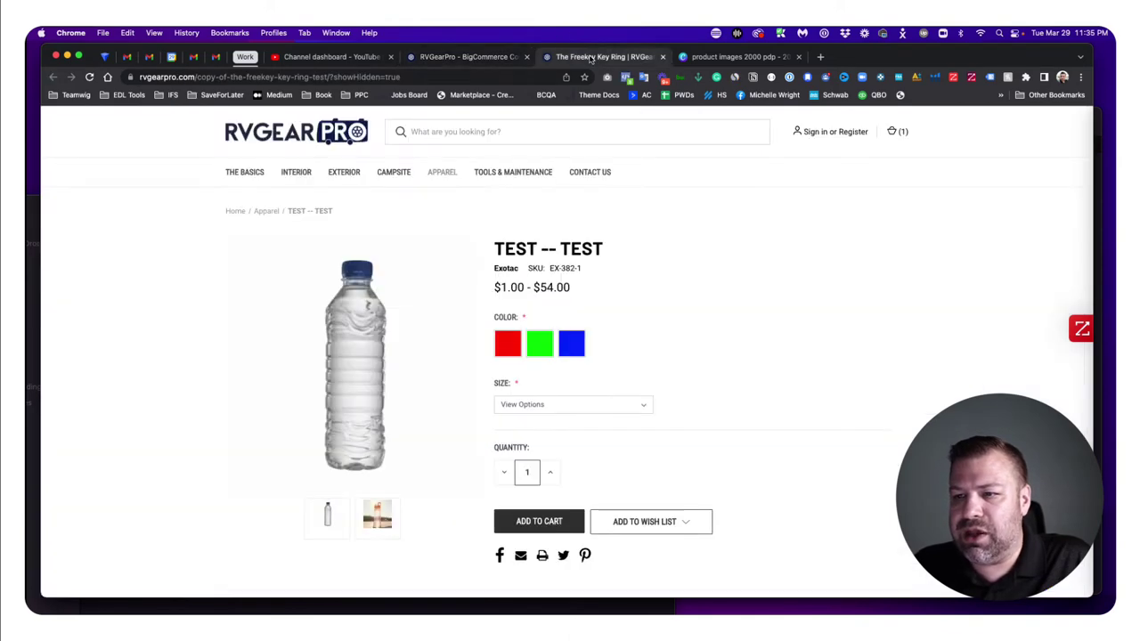
pyautogui.keyDown('super'); pyautogui.click(442, 172); pyautogui.keyUp('super')
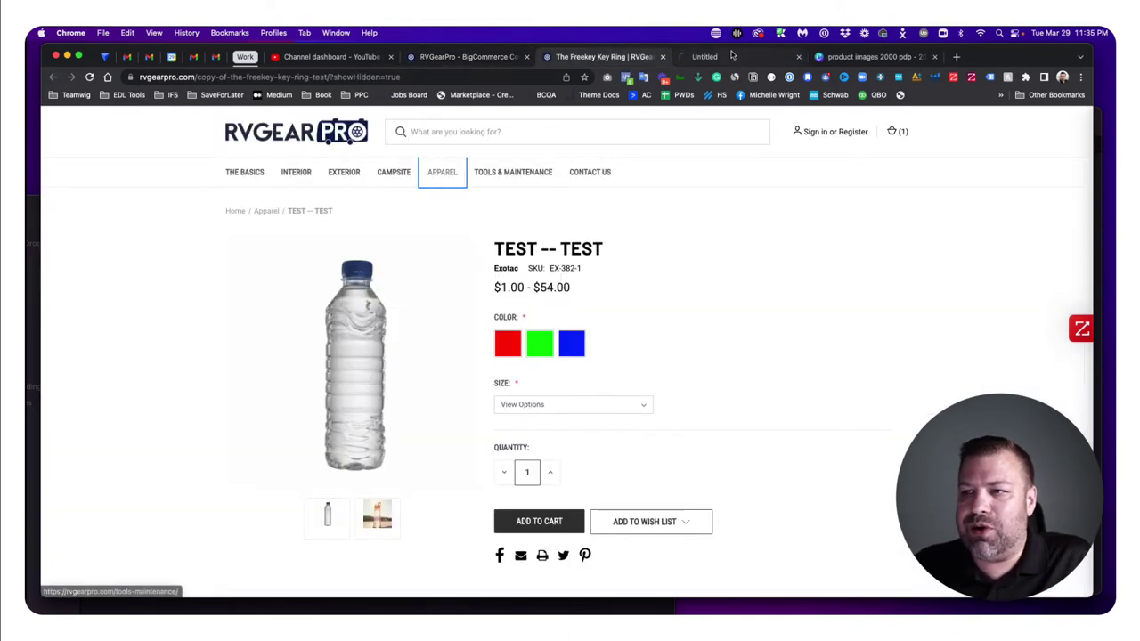
pyautogui.click(730, 56)
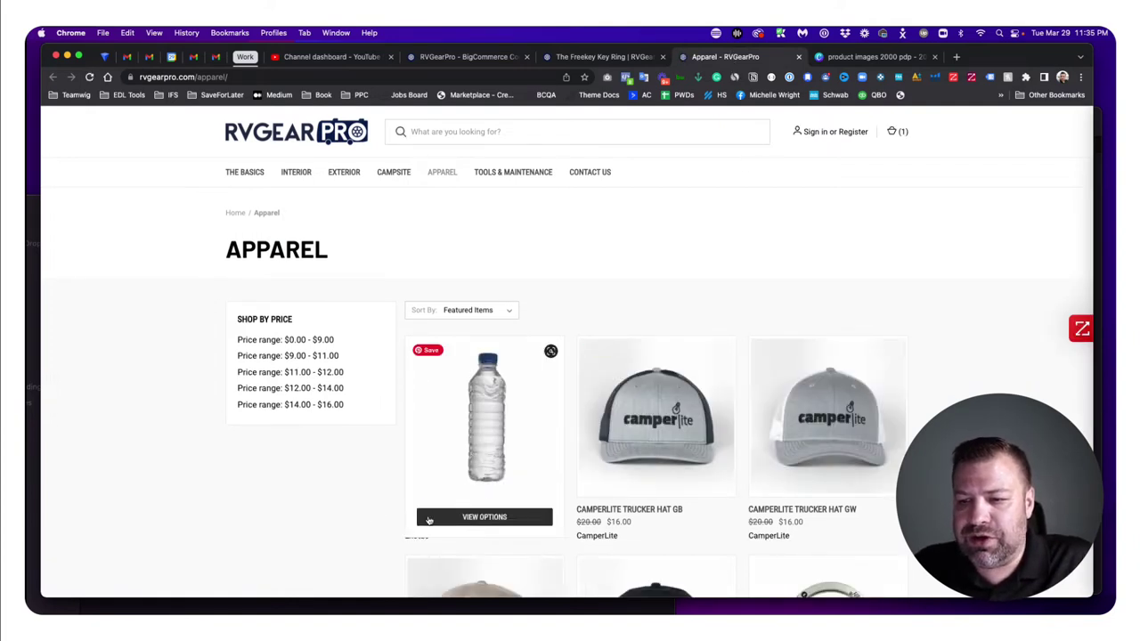
pyautogui.scroll(-3, 375, 537)
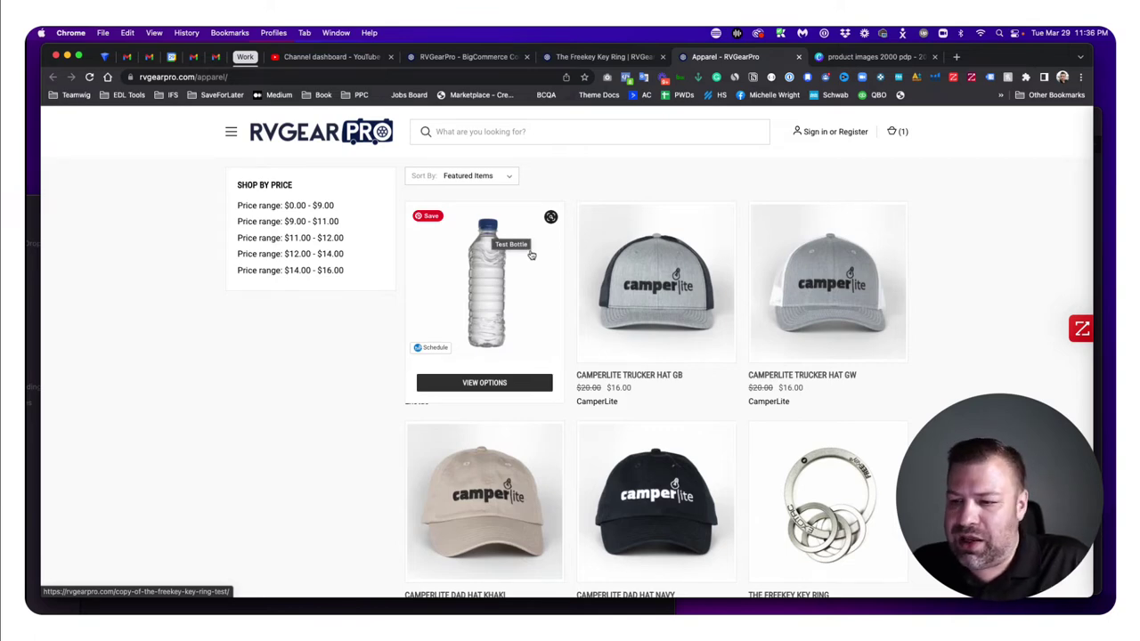
# - Examine the Camperlite Trucker Hat GB images, return to the Apparel category, and compare with the TEST -- TEST product page
pyautogui.click(664, 304)
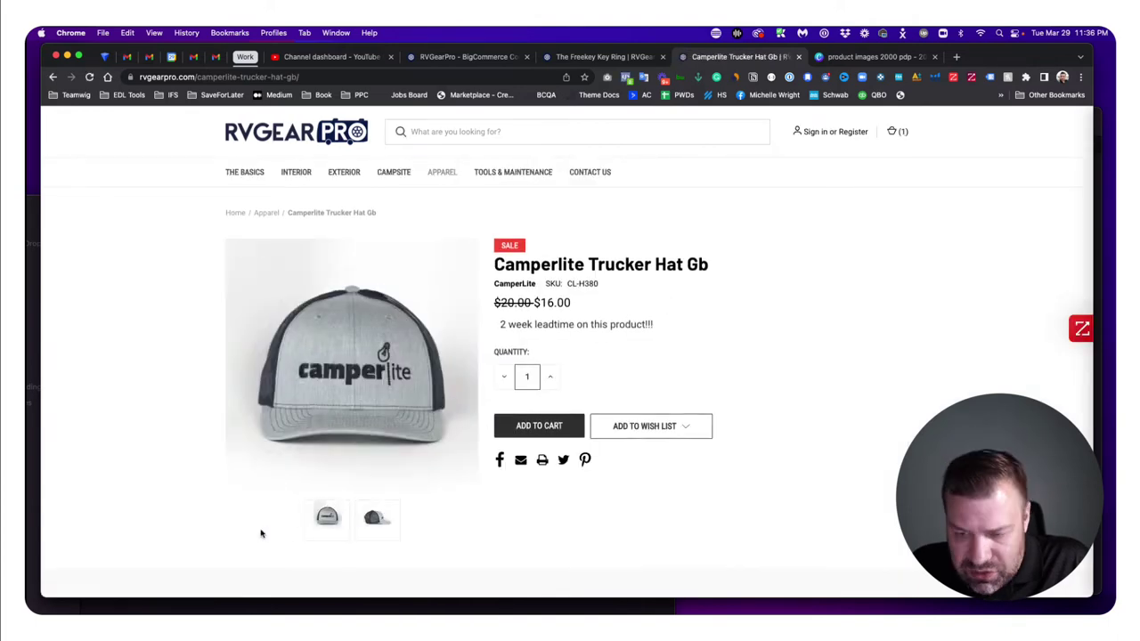
pyautogui.click(52, 77)
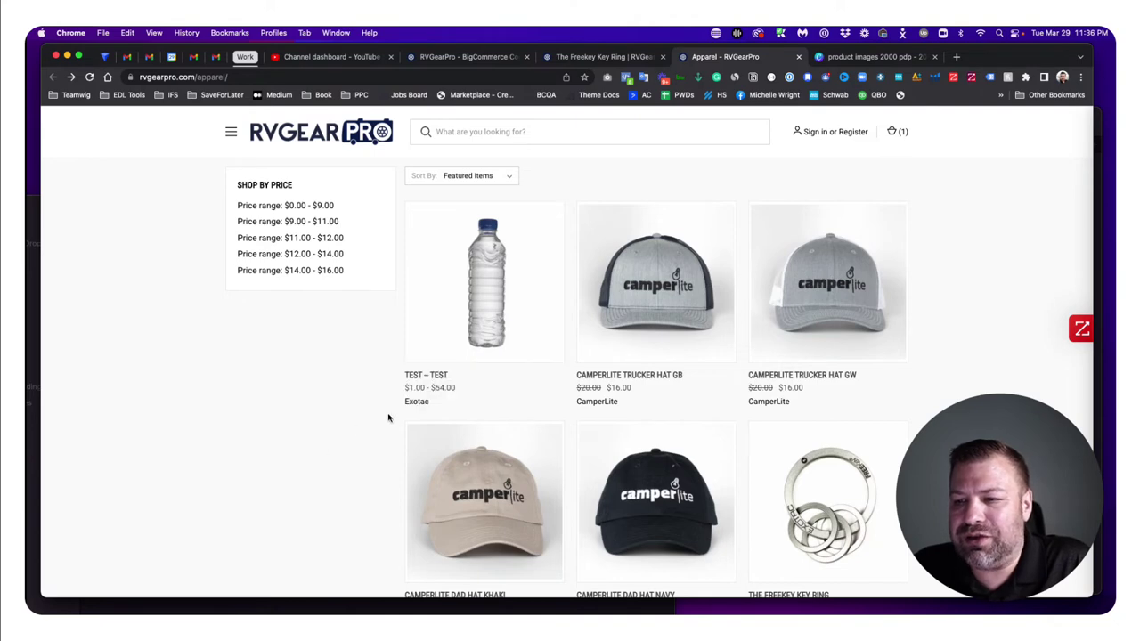
pyautogui.moveTo(426, 365)
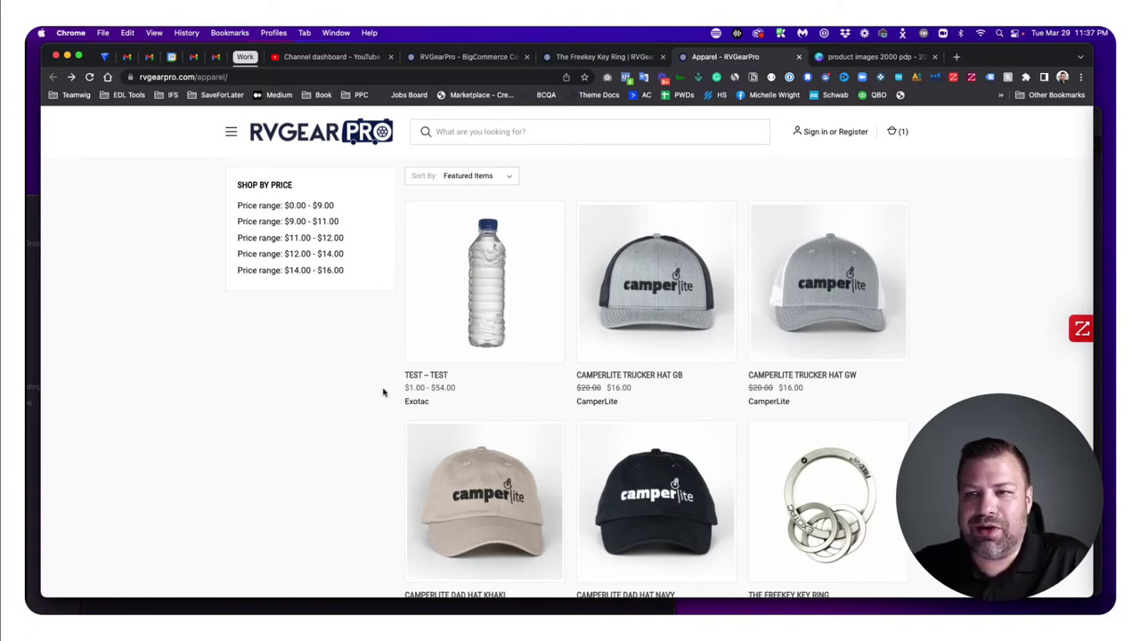
pyautogui.click(580, 65)
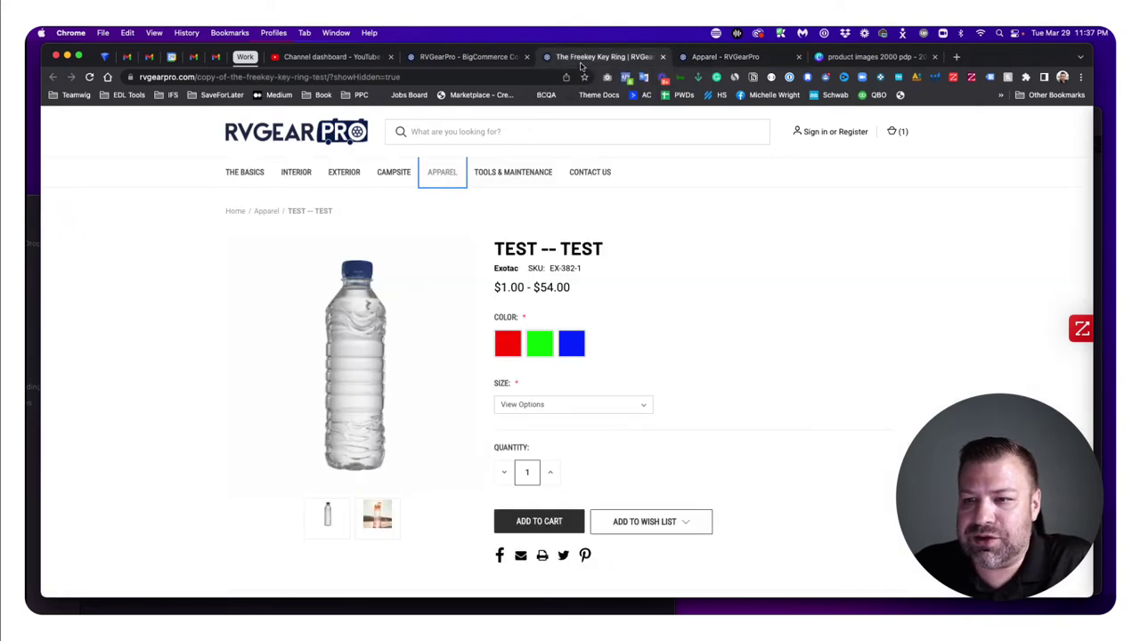
# - Make the "Test Bottle in the Sun" image the thumbnail in the product editor and save the product
pyautogui.click(486, 59)
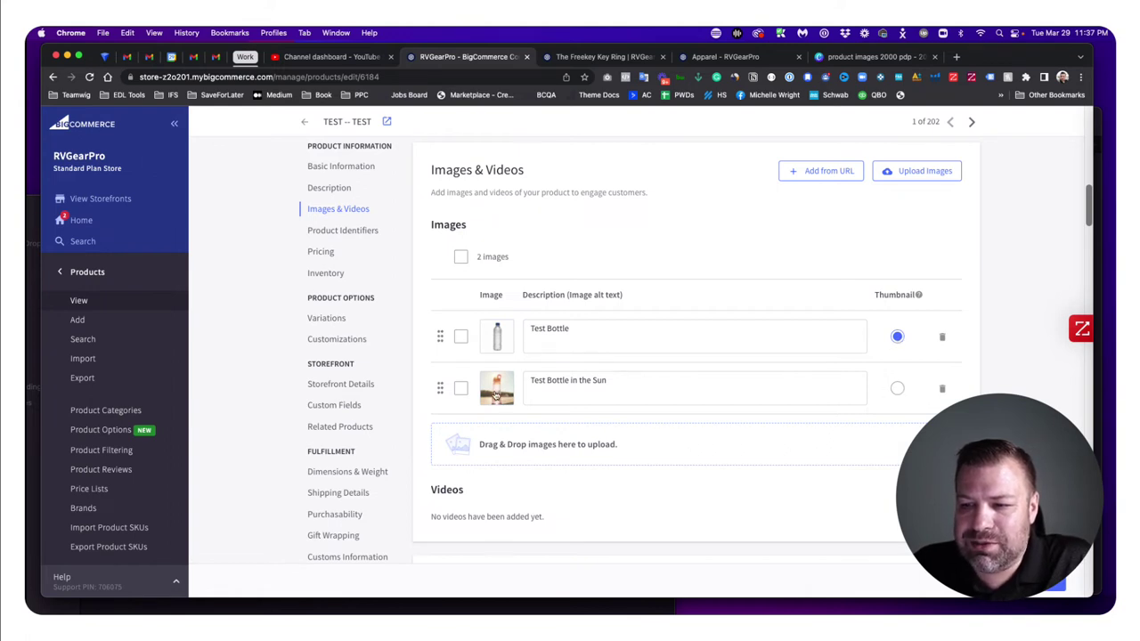
pyautogui.click(896, 389)
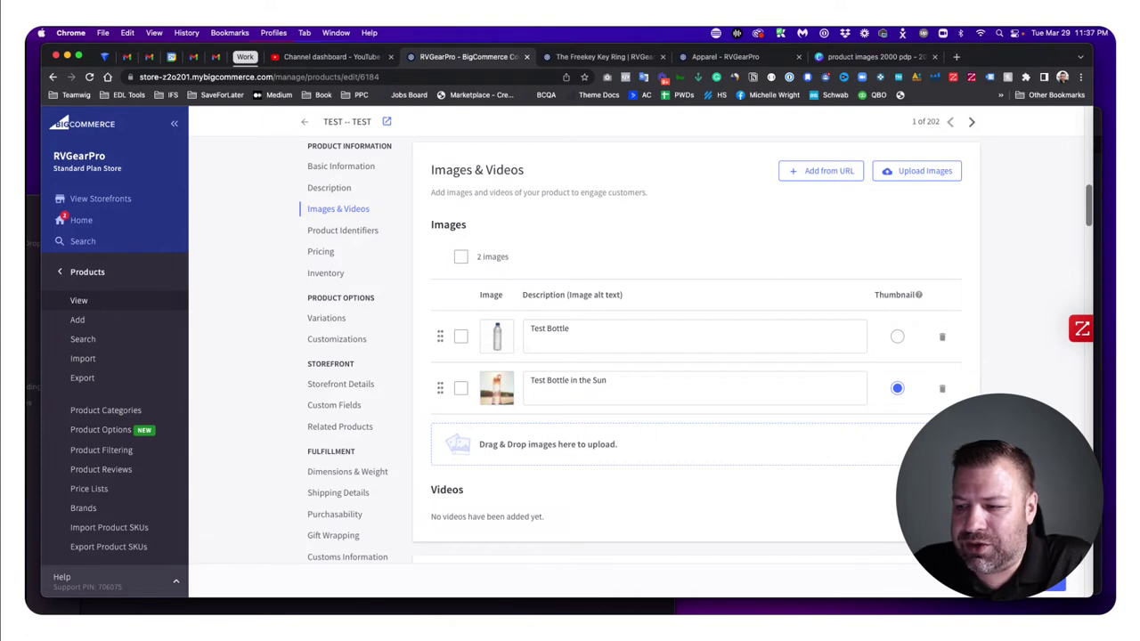
pyautogui.click(1055, 583)
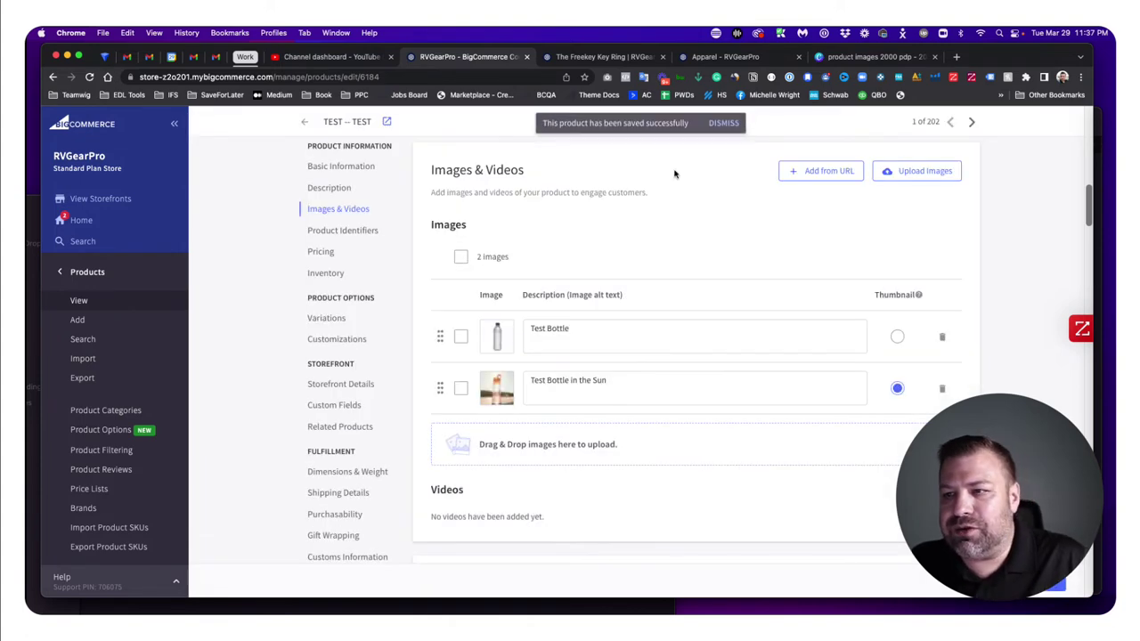
# - Reload the Apparel category page to check the thumbnail, and open the TEST -- TEST product to review its images
pyautogui.click(724, 59)
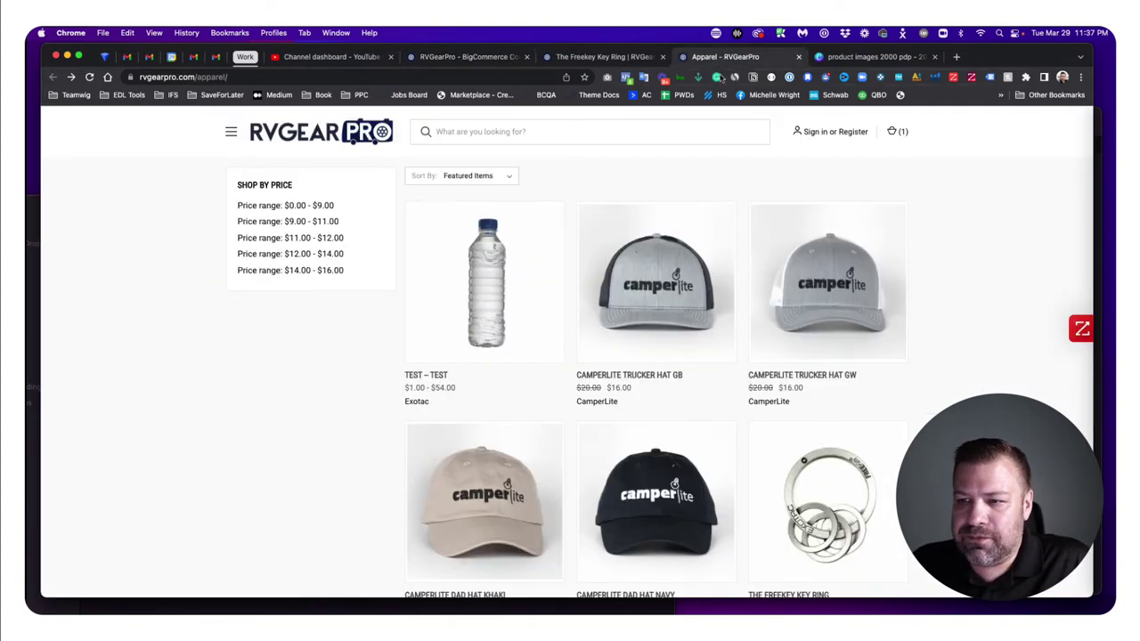
pyautogui.press('super+r')
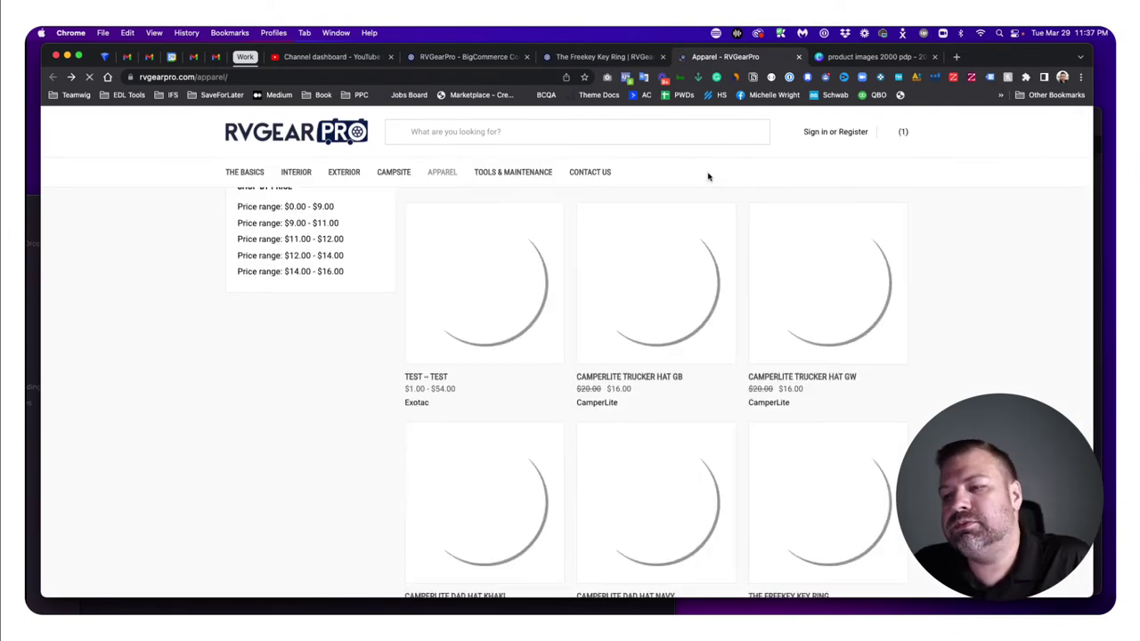
pyautogui.moveTo(489, 385)
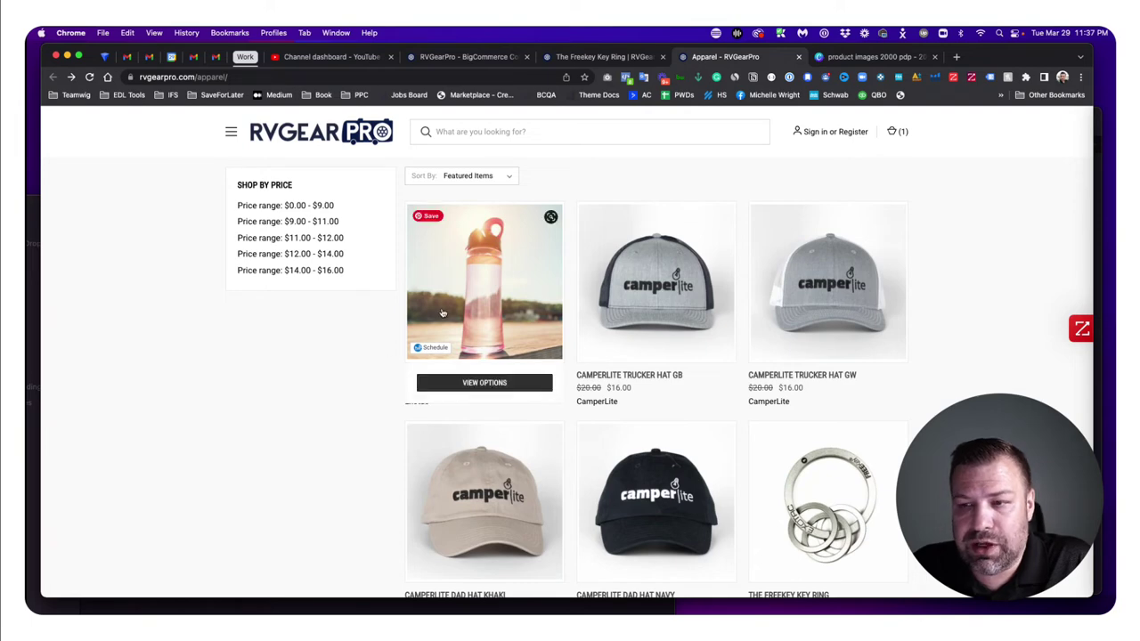
pyautogui.click(423, 339)
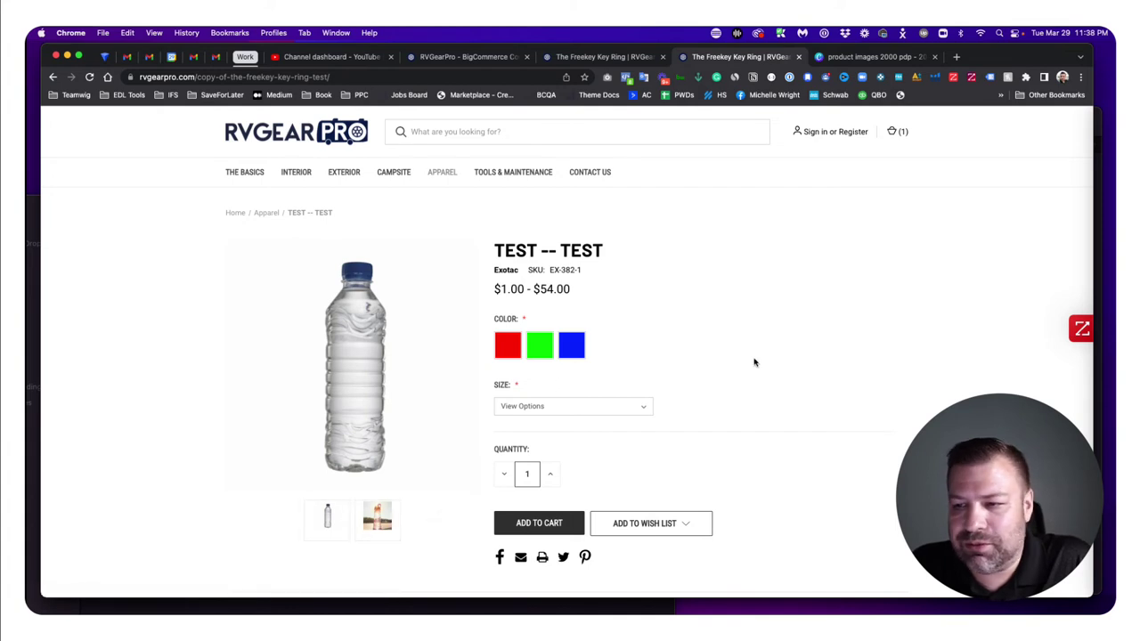
pyautogui.scroll(-5, 757, 362)
pyautogui.scroll(5, 756, 363)
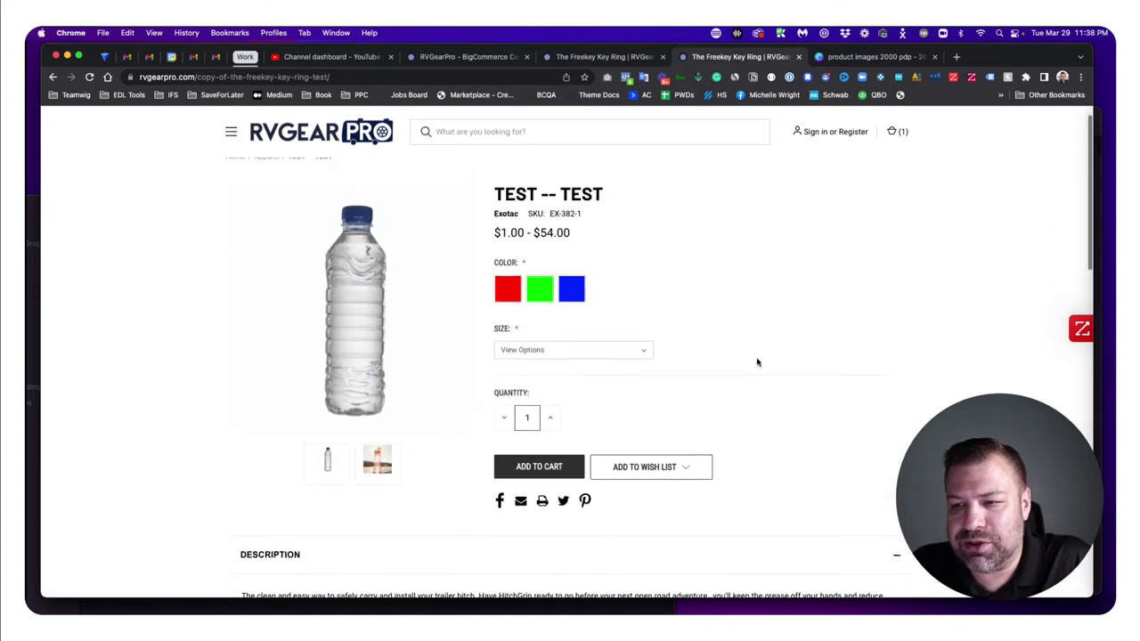
# - Review the image order and thumbnail setting in the product editor and compare them with the TEST -- TEST storefront page
pyautogui.click(589, 59)
pyautogui.click(468, 59)
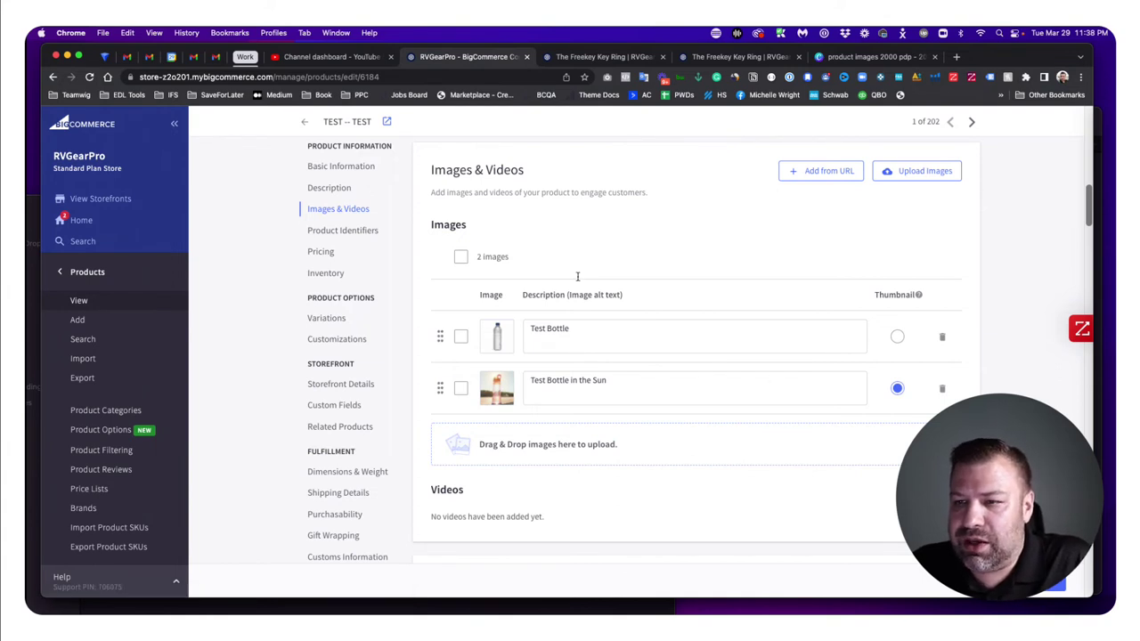
pyautogui.click(602, 57)
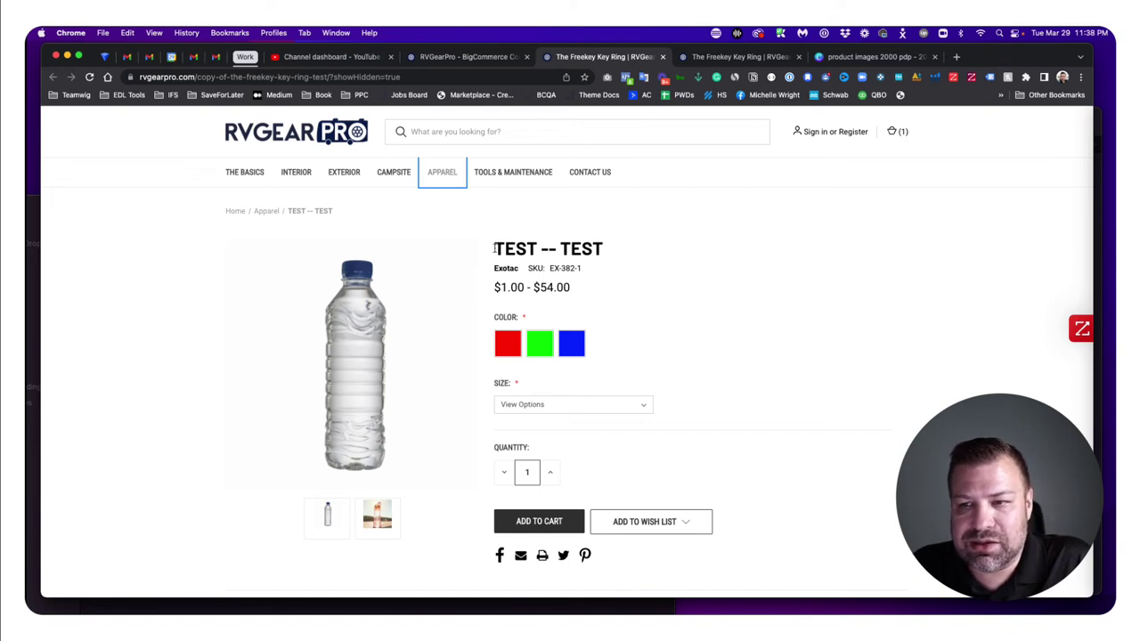
# - Inspect the clear bottle image magnified and the sunlit bottle image on the product page, and return to the product editor's image list
pyautogui.moveTo(427, 272)
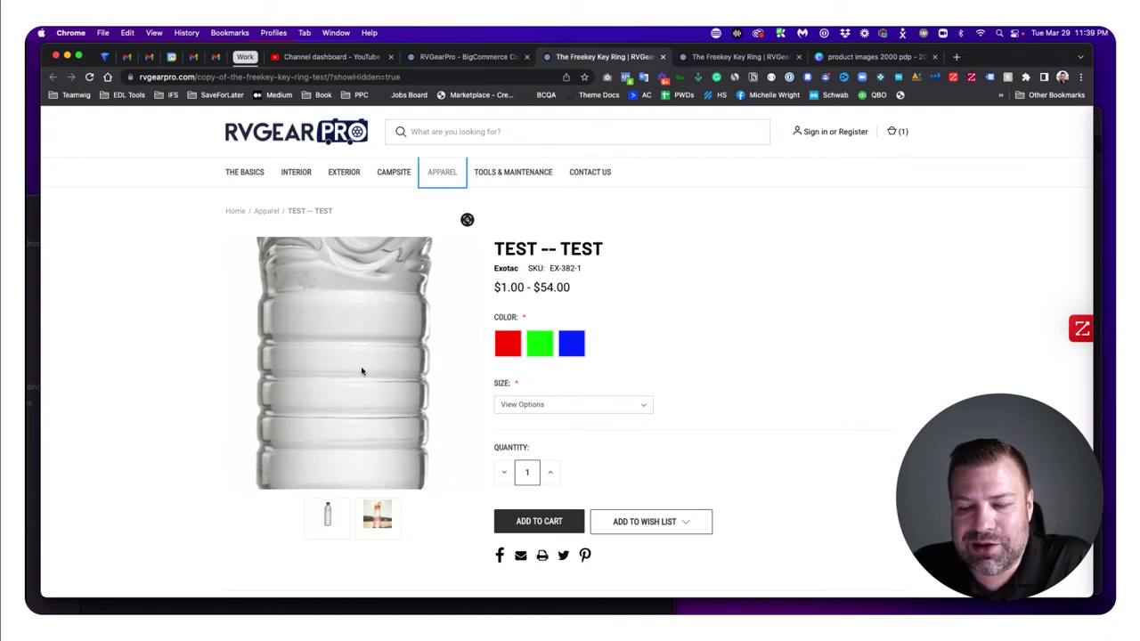
pyautogui.scroll(-1, 370, 421)
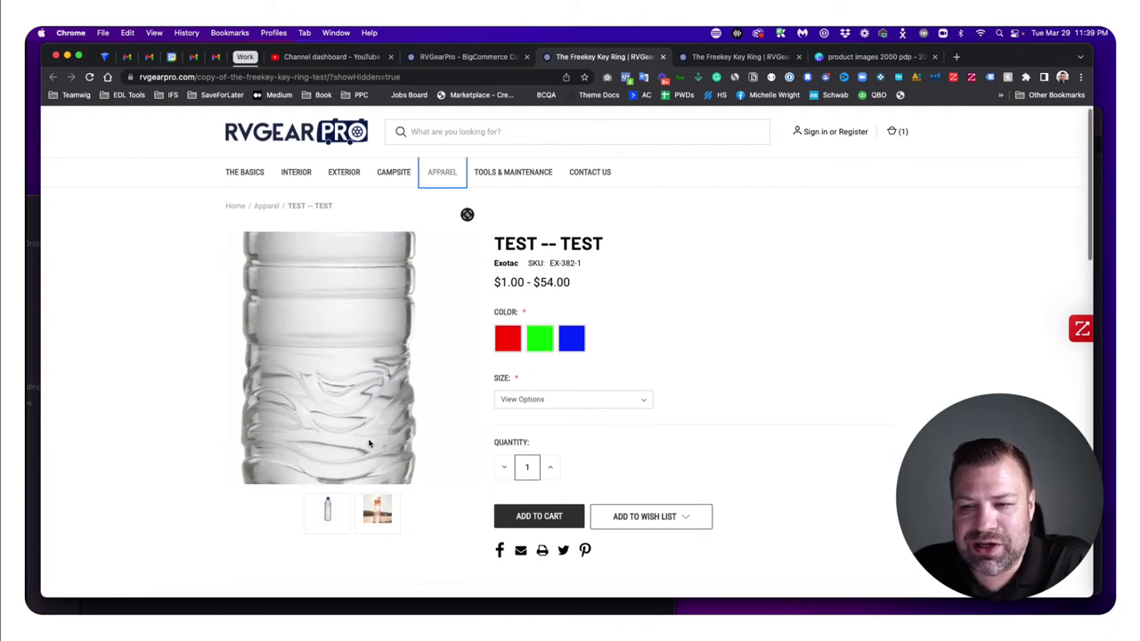
pyautogui.scroll(1, 343, 399)
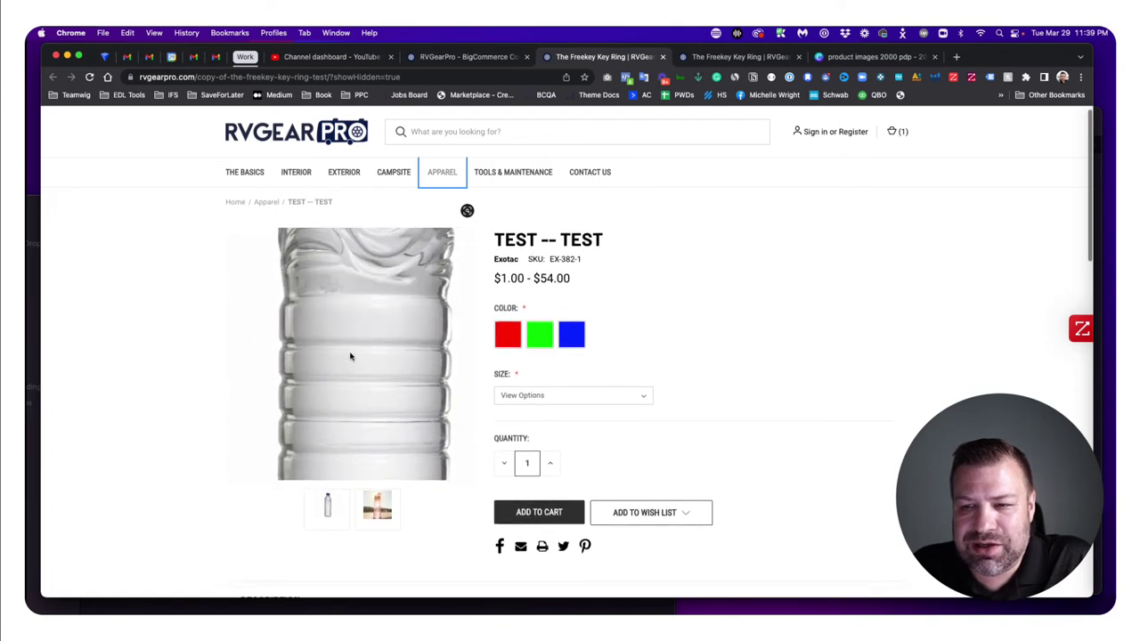
pyautogui.scroll(-1, 352, 338)
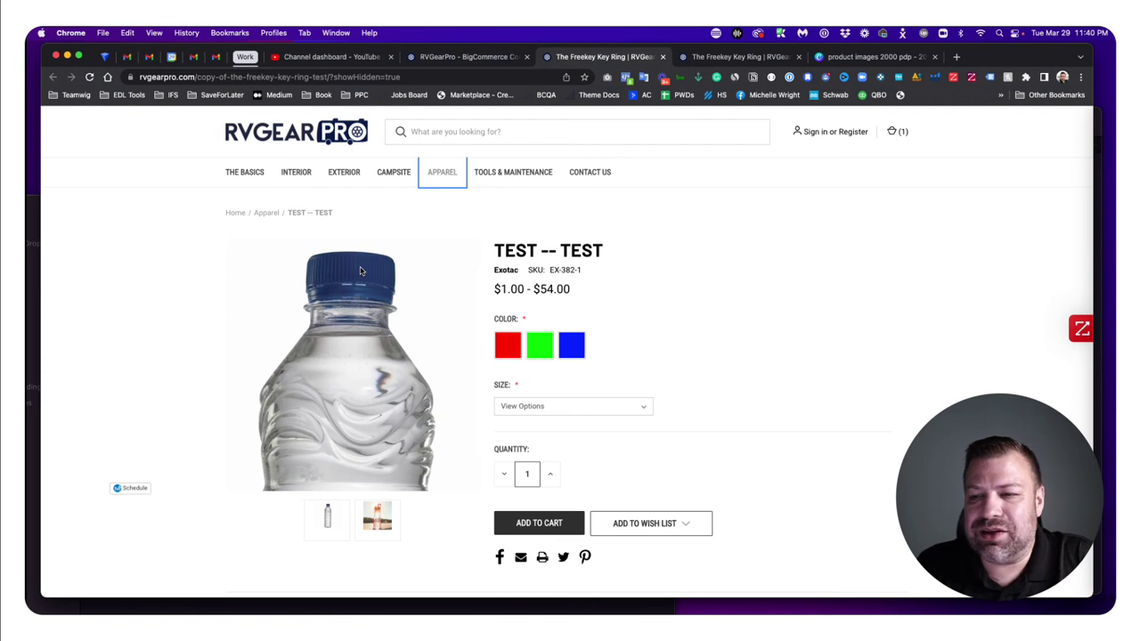
pyautogui.scroll(-1, 361, 271)
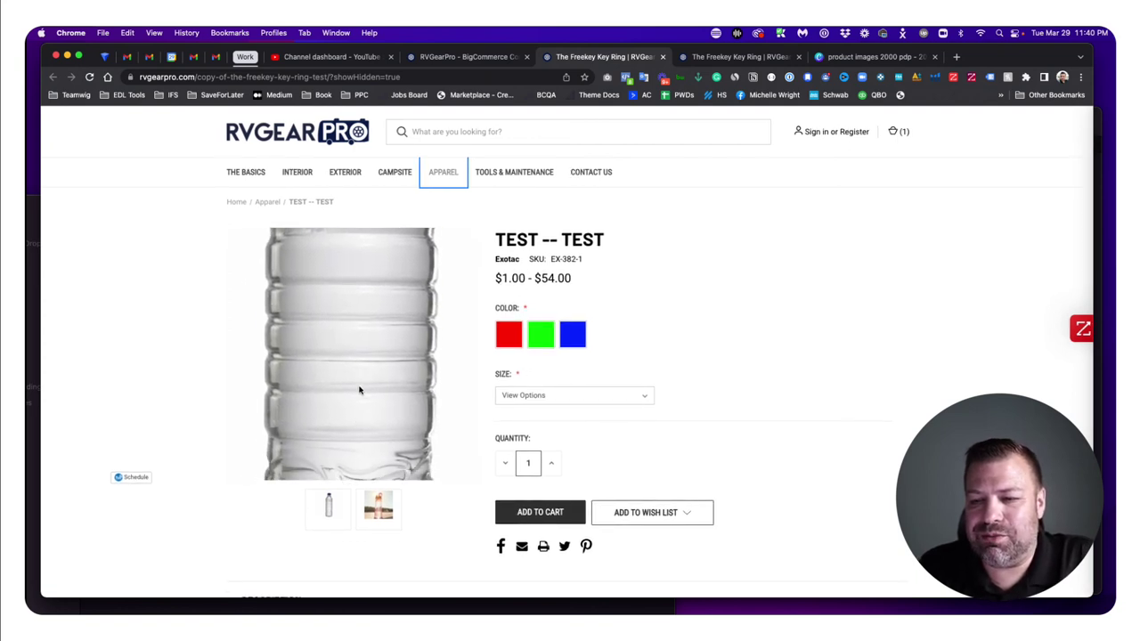
pyautogui.click(374, 501)
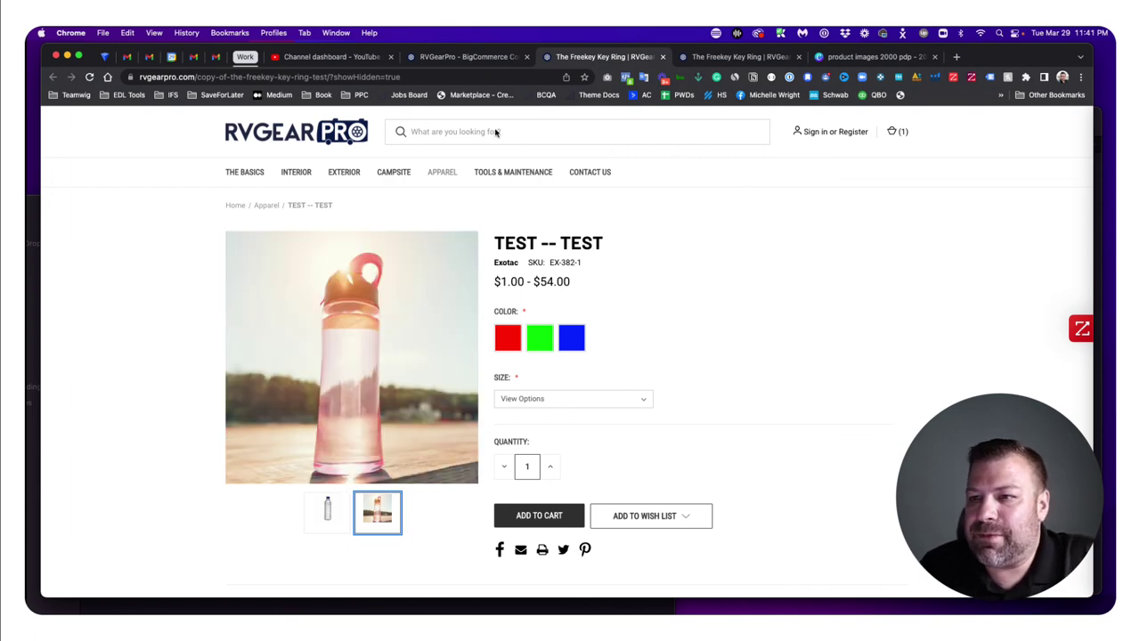
pyautogui.click(470, 57)
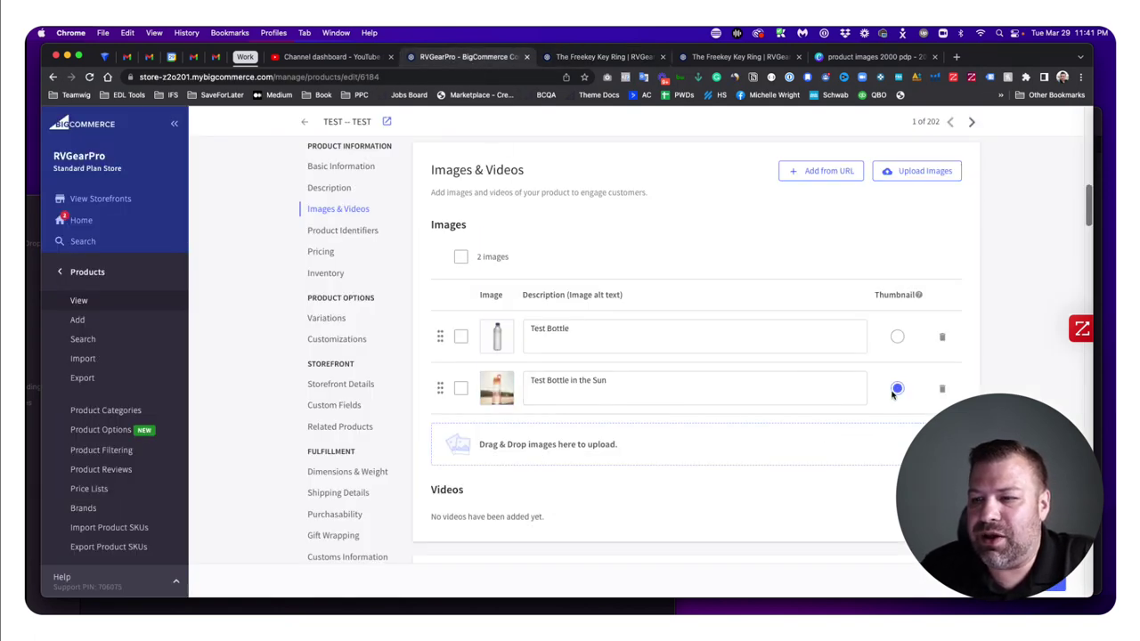